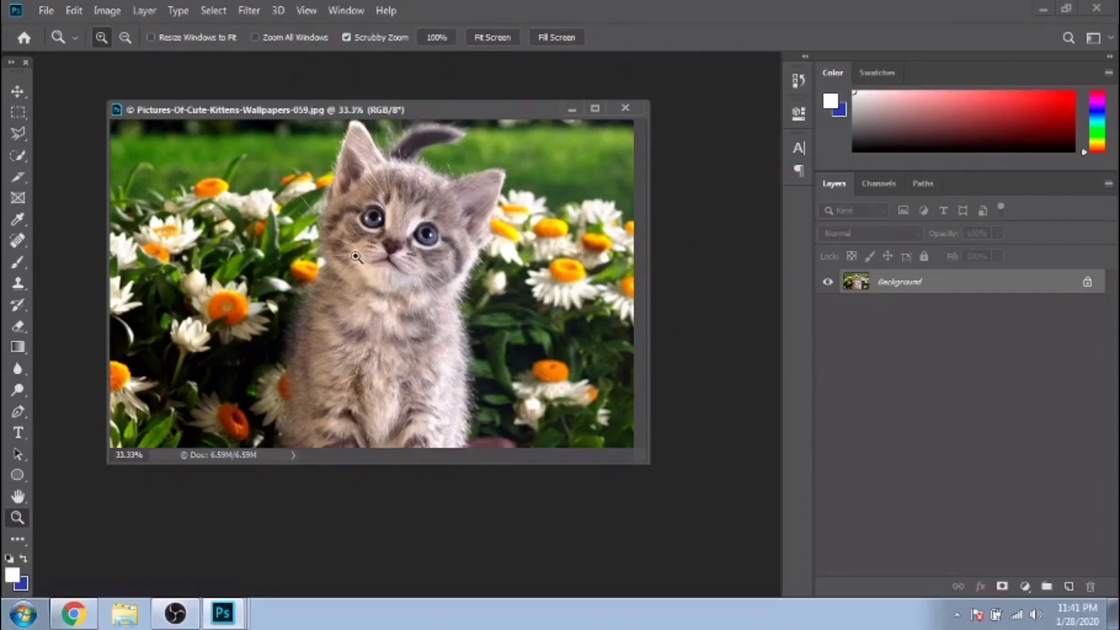
- Drag the PLAY overlay into the kitten photo and set its blend mode to Lighten
{"action": "left_click", "coordinate": [230, 615]}
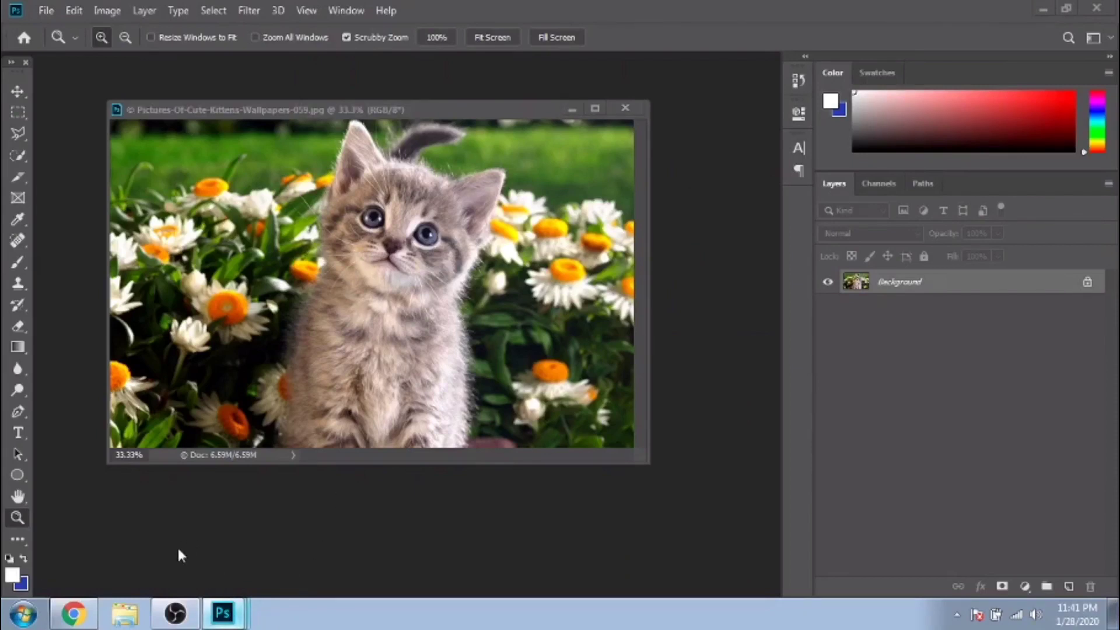
{"action": "left_click_drag", "start_coordinate": [193, 549], "coordinate": [178, 555]}
{"action": "left_click", "coordinate": [18, 90]}
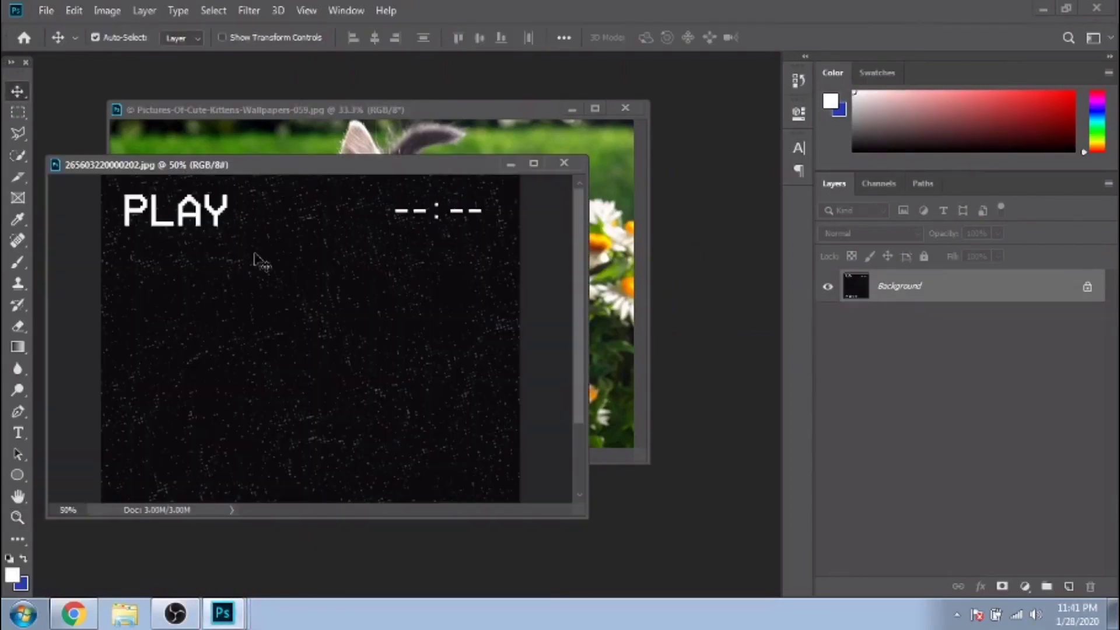
{"action": "mouse_move", "coordinate": [254, 255]}
{"action": "left_mouse_down"}
{"action": "mouse_move", "coordinate": [271, 145]}
{"action": "mouse_move", "coordinate": [246, 230]}
{"action": "left_mouse_up"}
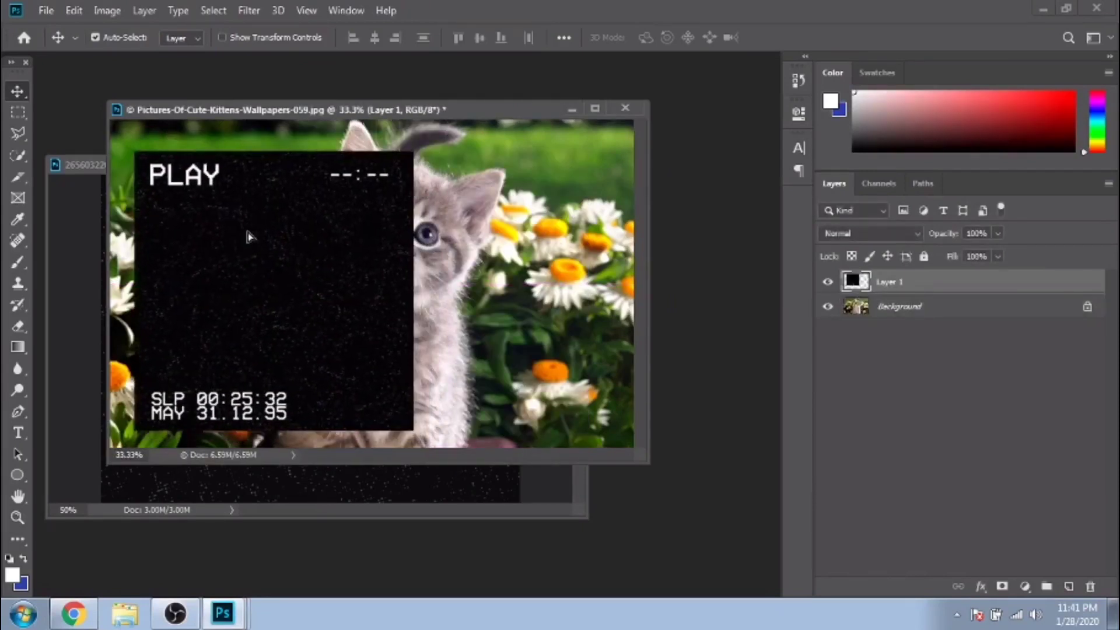
{"action": "left_click", "coordinate": [885, 234]}
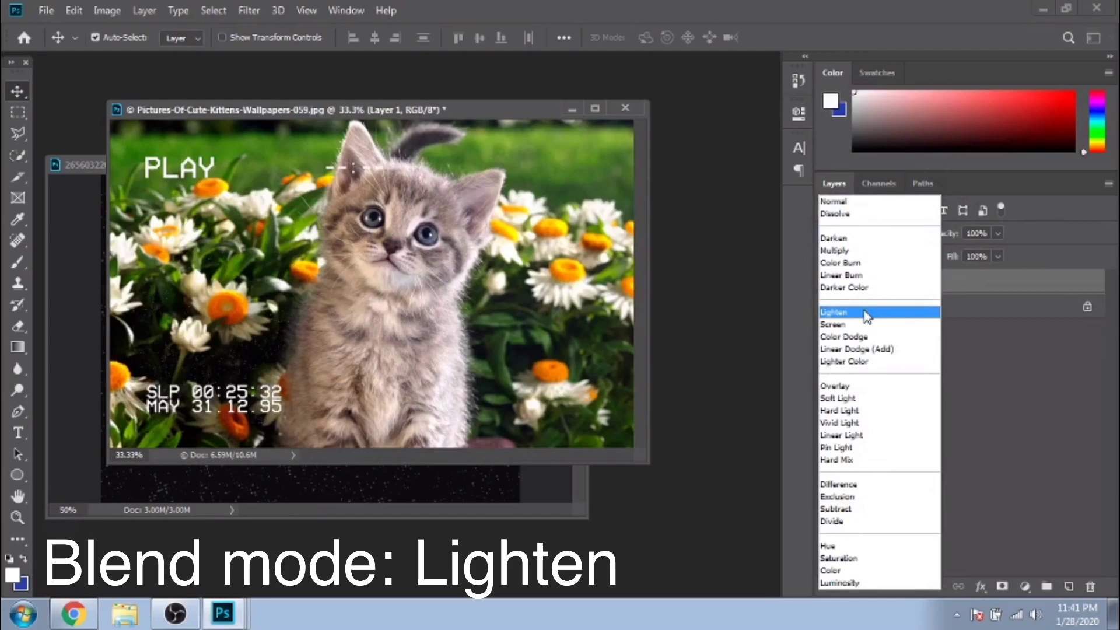
{"action": "left_click", "coordinate": [864, 315]}
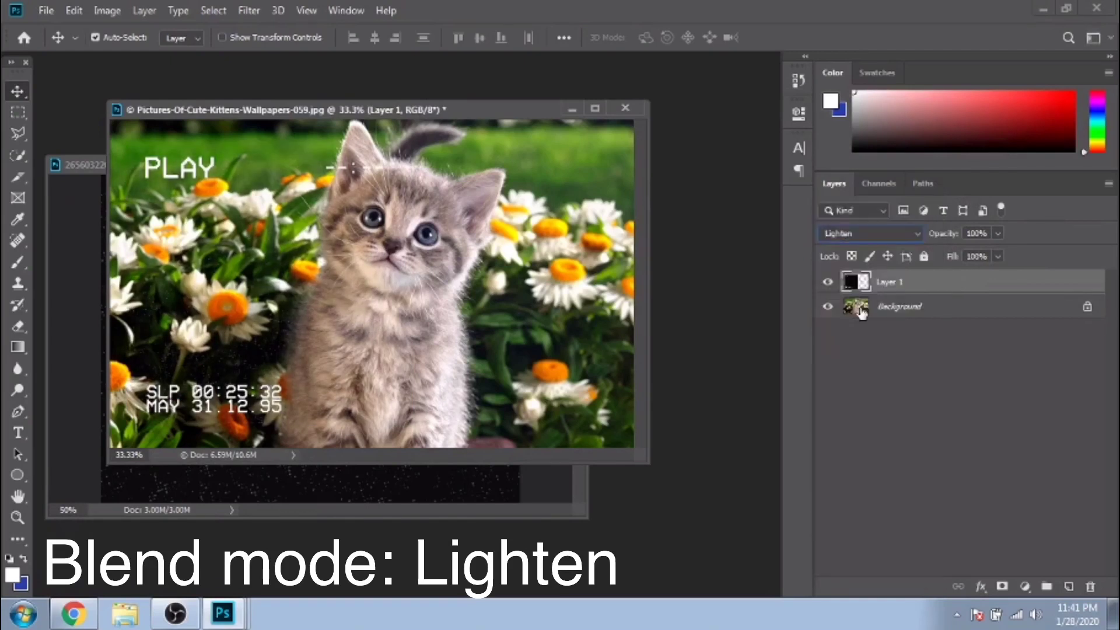
- Erase the --:-- placeholder on Layer 1 and nudge the overlay slightly right
{"action": "left_click", "coordinate": [17, 326]}
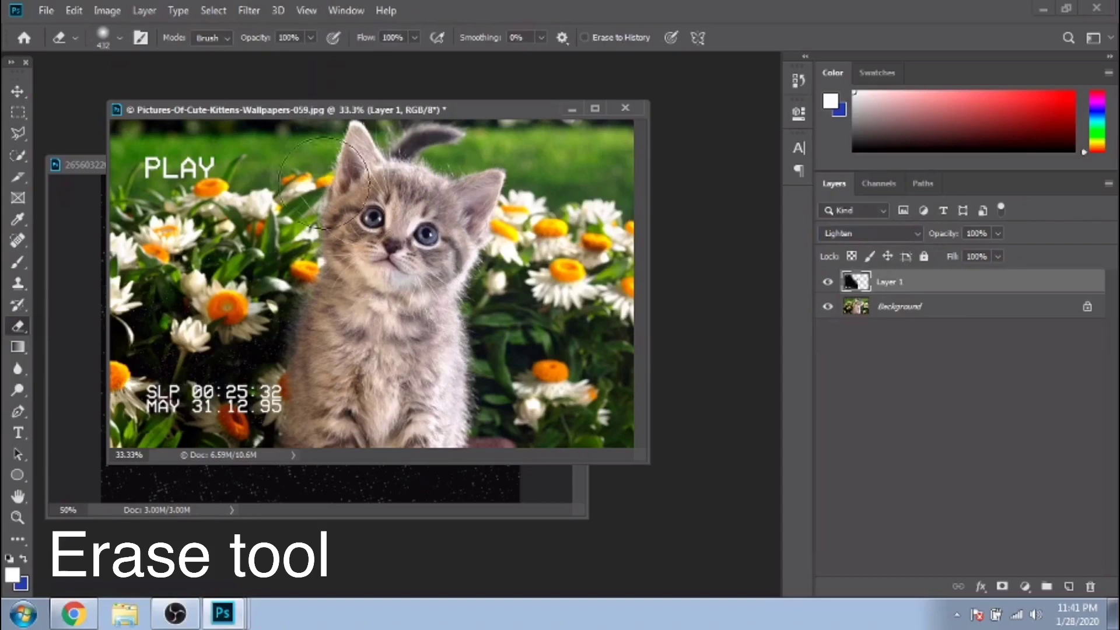
{"action": "left_click", "coordinate": [17, 91]}
{"action": "left_click_drag", "start_coordinate": [186, 189], "coordinate": [187, 172]}
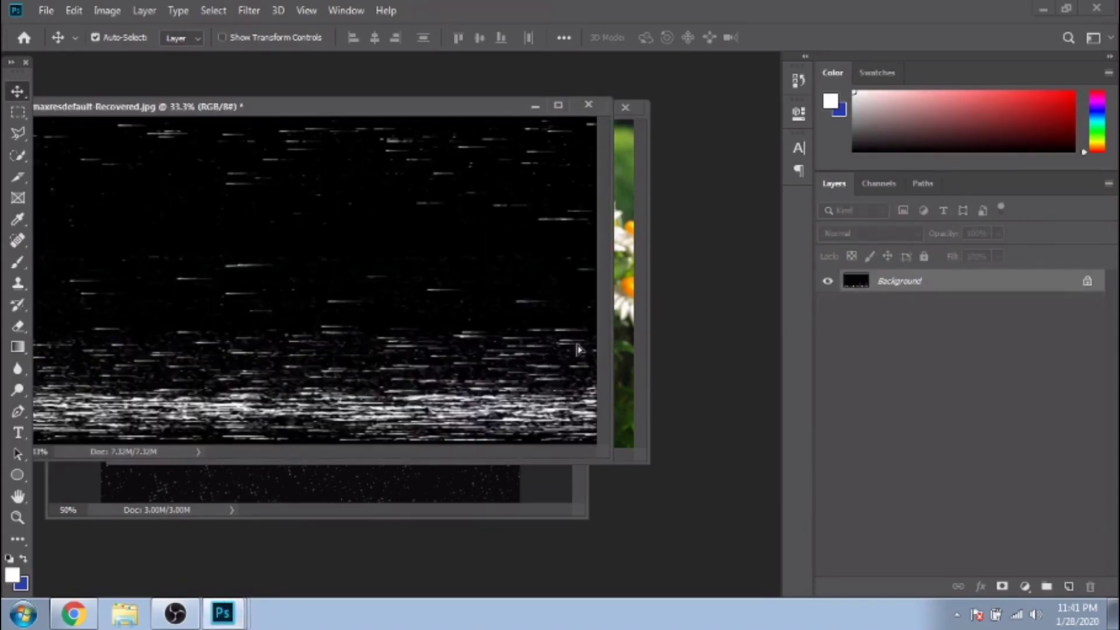
- Place the maxresdefault streak image over the photo as Layer 2, blended in Lighten mode
{"action": "left_click_drag", "start_coordinate": [577, 350], "coordinate": [630, 335]}
{"action": "left_click_drag", "start_coordinate": [568, 350], "coordinate": [321, 354]}
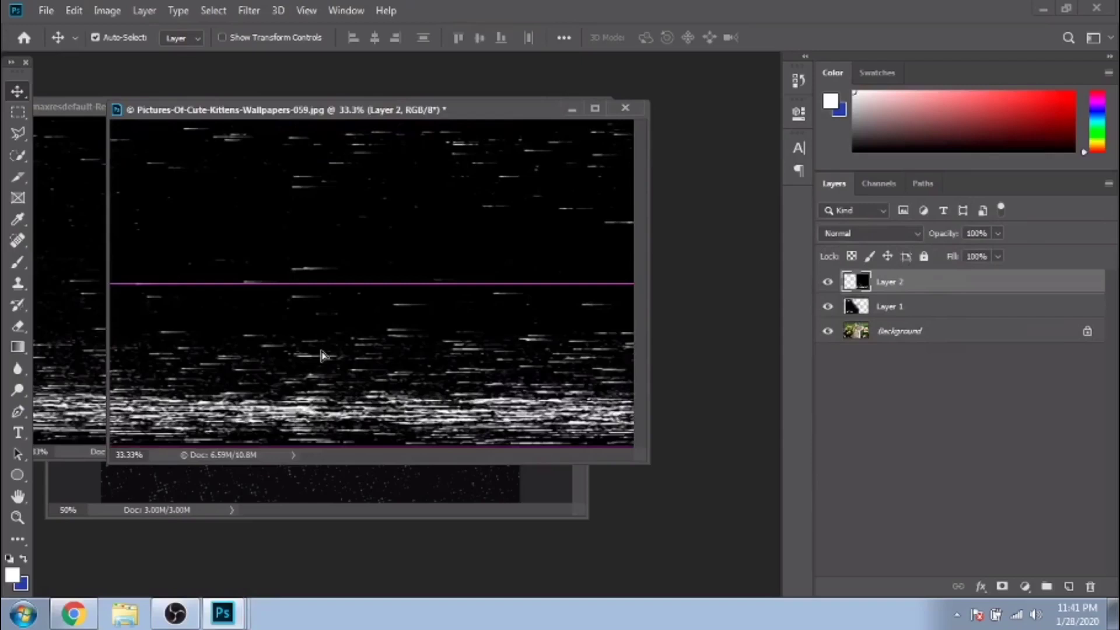
{"action": "left_click", "coordinate": [873, 234]}
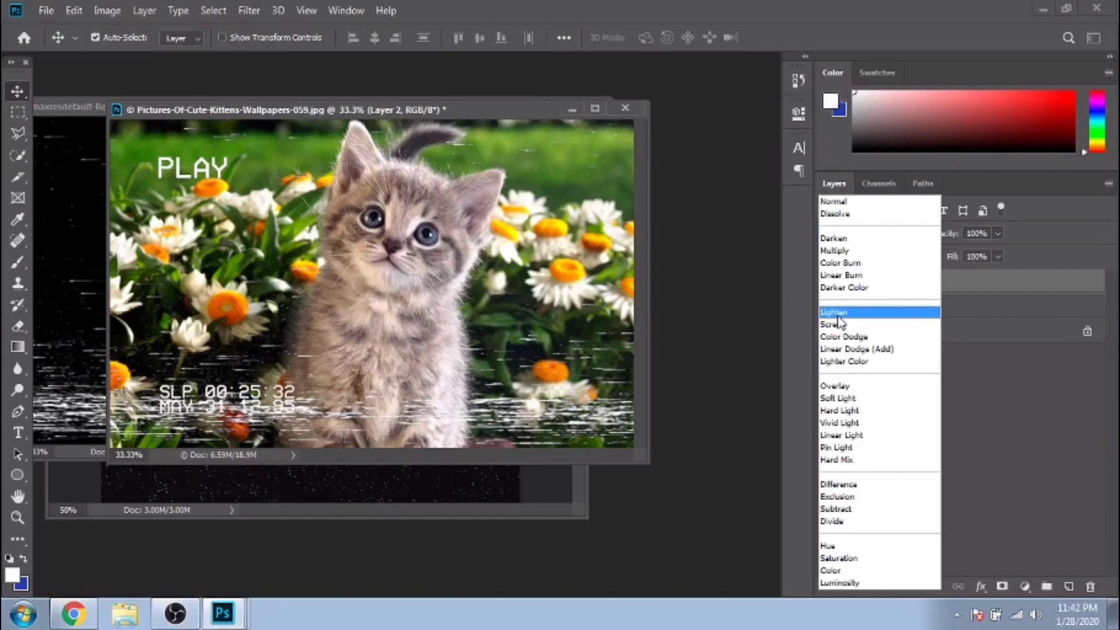
{"action": "left_click", "coordinate": [836, 312]}
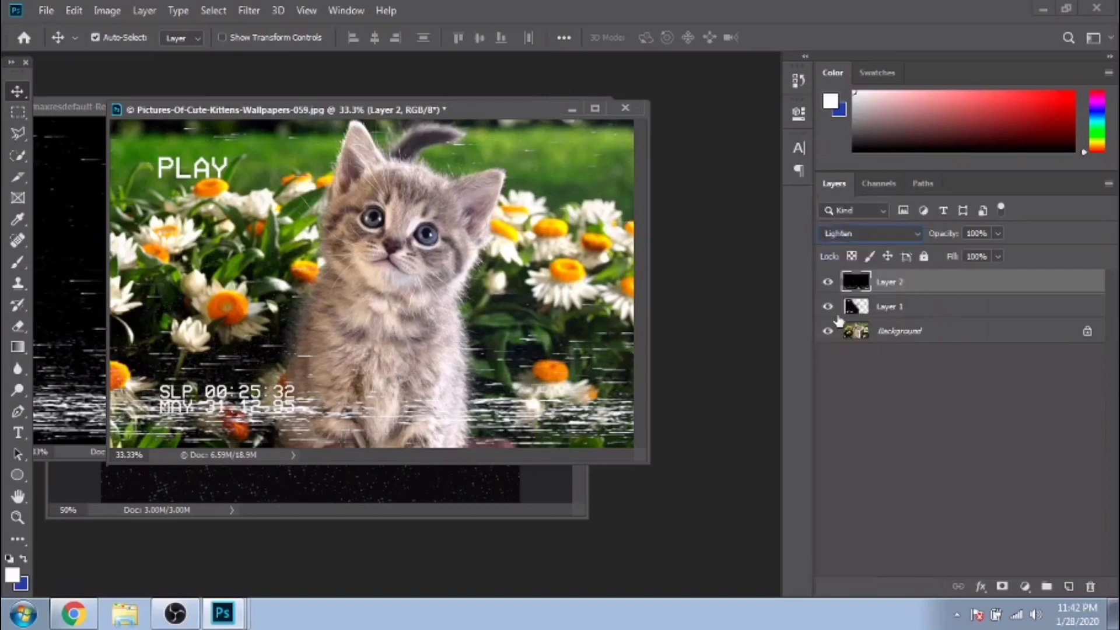
- Fade Layer 2 streaks with a 53% opacity eraser, then apply Sharpen
{"action": "left_click", "coordinate": [18, 326]}
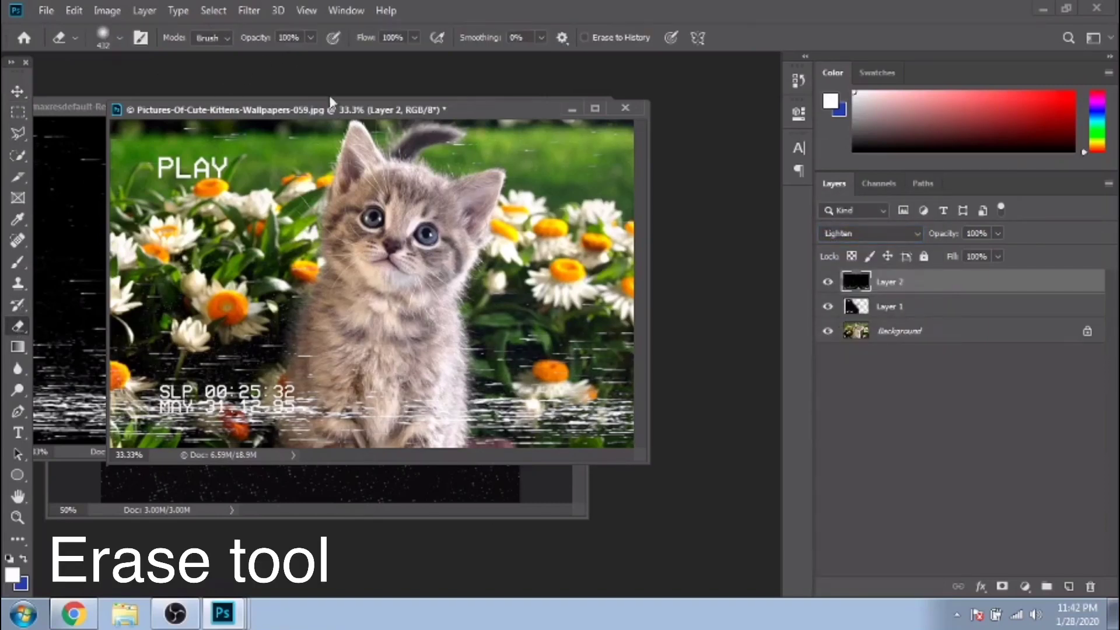
{"action": "left_click", "coordinate": [310, 38]}
{"action": "left_click_drag", "start_coordinate": [321, 57], "coordinate": [275, 56]}
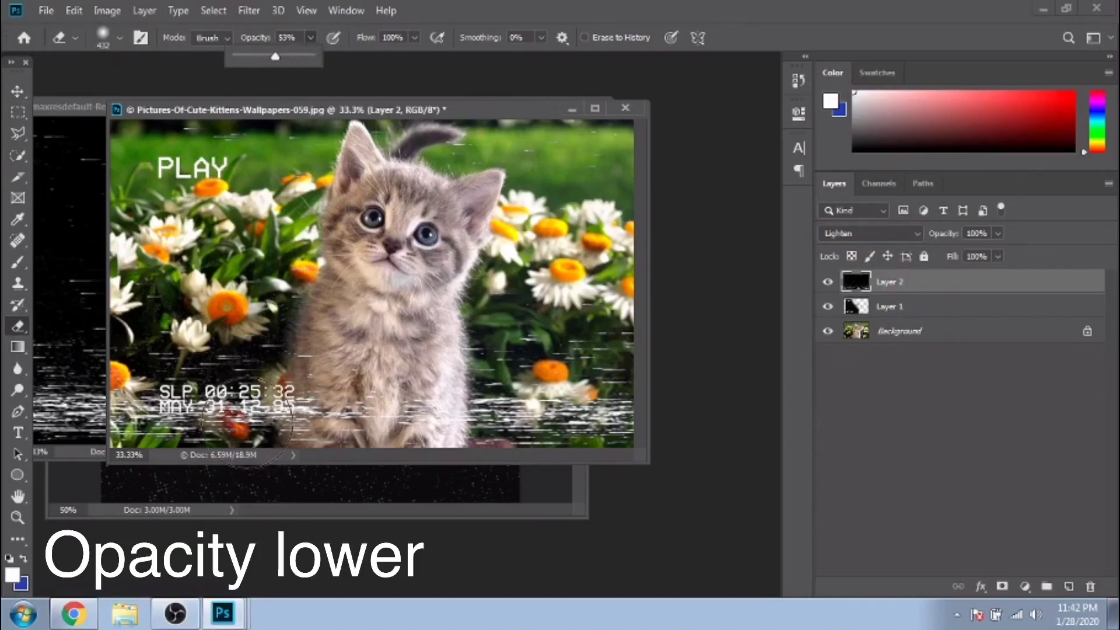
{"action": "left_click", "coordinate": [195, 406]}
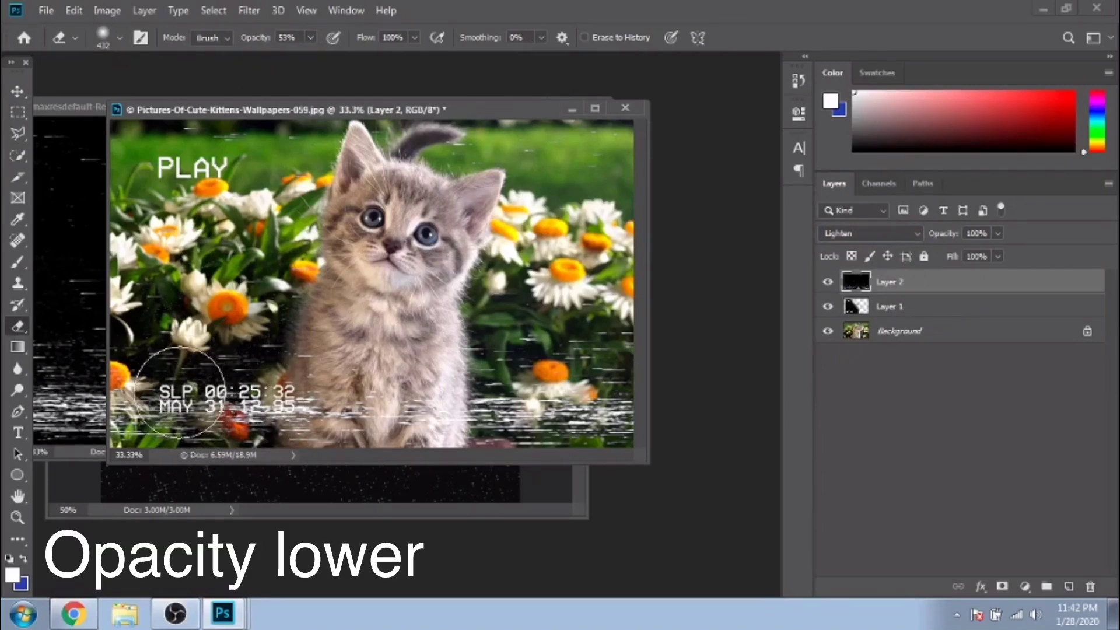
{"action": "mouse_move", "coordinate": [194, 407]}
{"action": "left_mouse_down"}
{"action": "mouse_move", "coordinate": [460, 350]}
{"action": "mouse_move", "coordinate": [533, 409]}
{"action": "mouse_move", "coordinate": [607, 443]}
{"action": "mouse_move", "coordinate": [588, 426]}
{"action": "mouse_move", "coordinate": [240, 429]}
{"action": "left_mouse_up"}
{"action": "left_click_drag", "start_coordinate": [412, 350], "coordinate": [418, 342]}
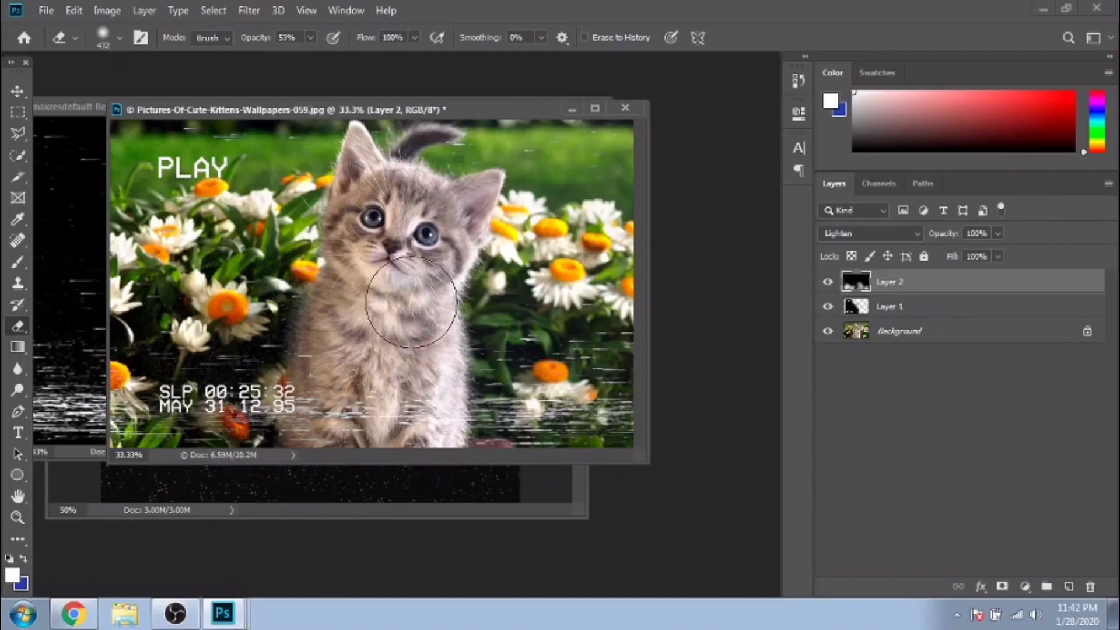
{"action": "left_click", "coordinate": [248, 10]}
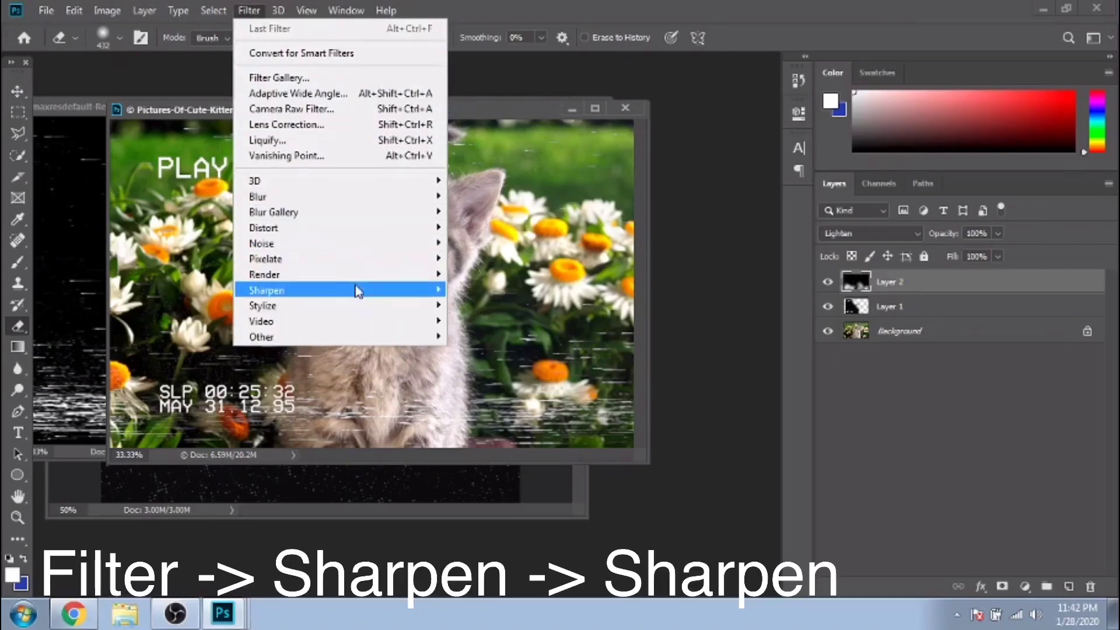
{"action": "mouse_move", "coordinate": [341, 290]}
{"action": "left_click", "coordinate": [483, 305]}
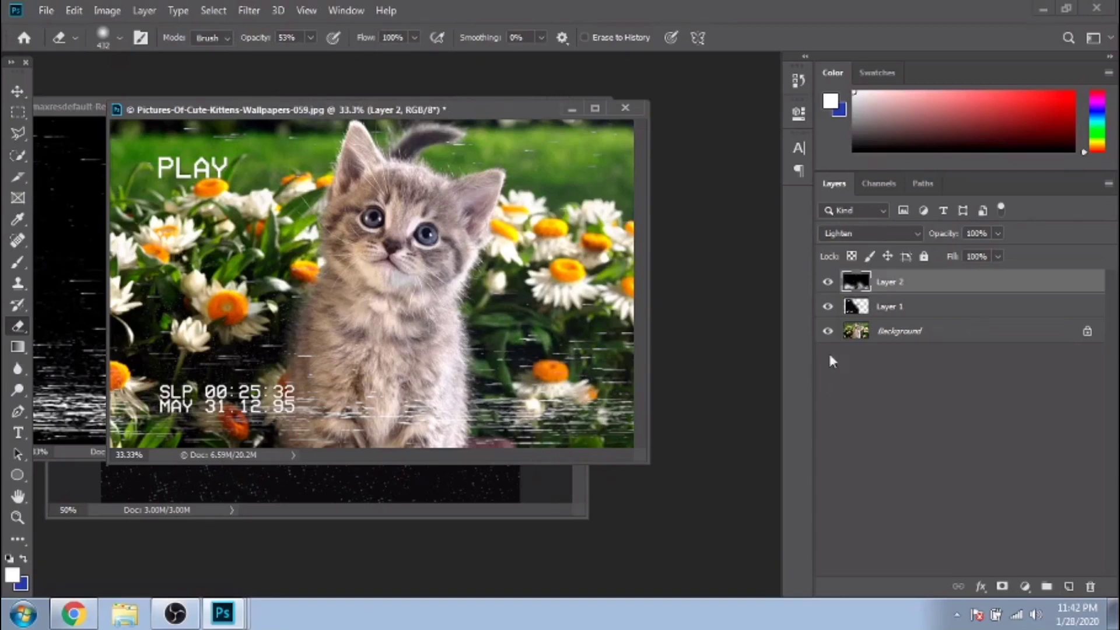
- On the Background layer, apply Twirl to a thin marquee strip across the bottom
{"action": "left_click", "coordinate": [869, 332]}
{"action": "left_click", "coordinate": [16, 112]}
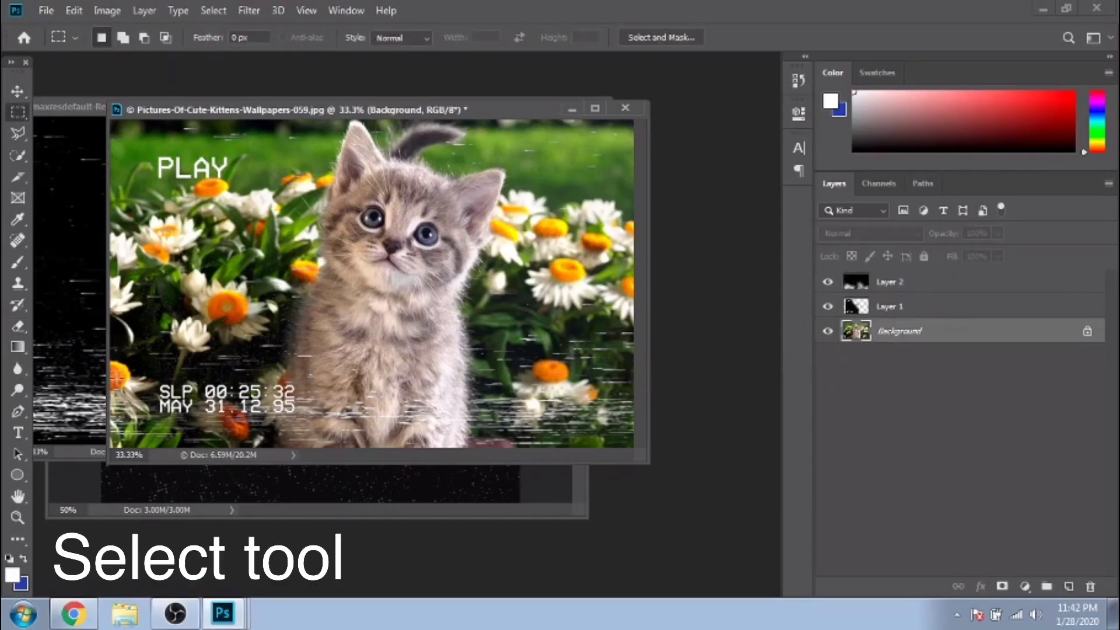
{"action": "left_click_drag", "start_coordinate": [648, 462], "coordinate": [711, 492]}
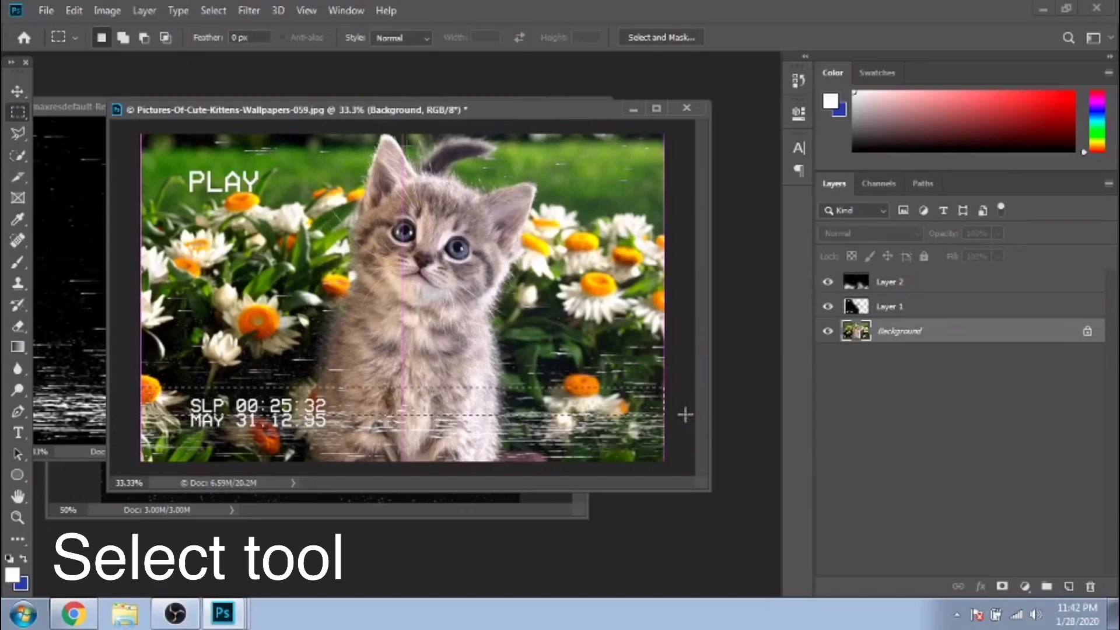
{"action": "left_click_drag", "start_coordinate": [683, 413], "coordinate": [140, 386]}
{"action": "left_click", "coordinate": [249, 10]}
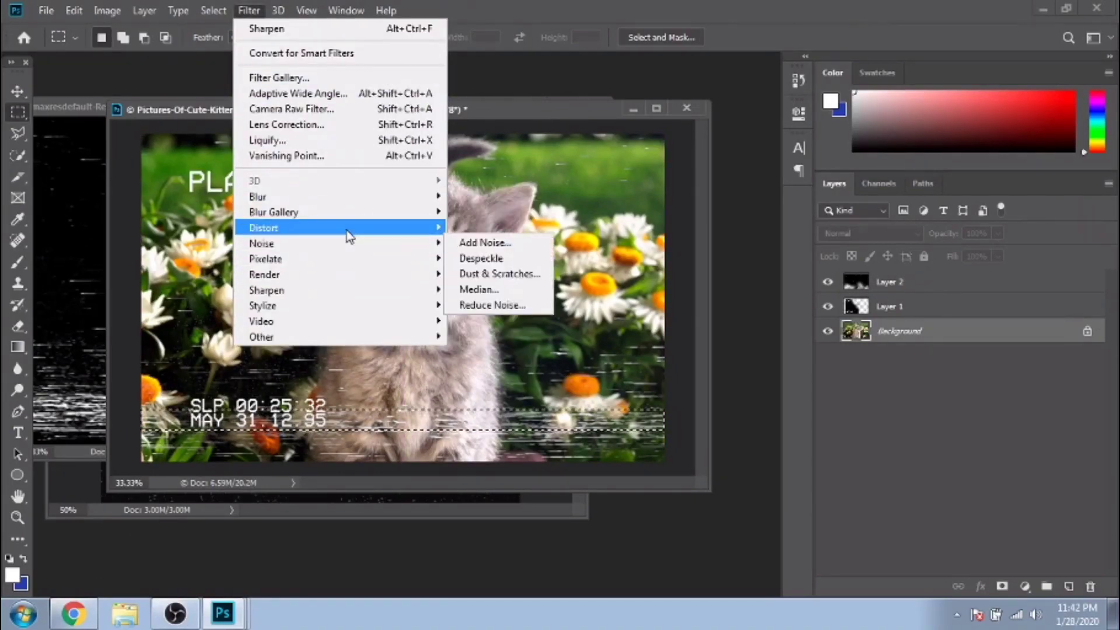
{"action": "mouse_move", "coordinate": [264, 228]}
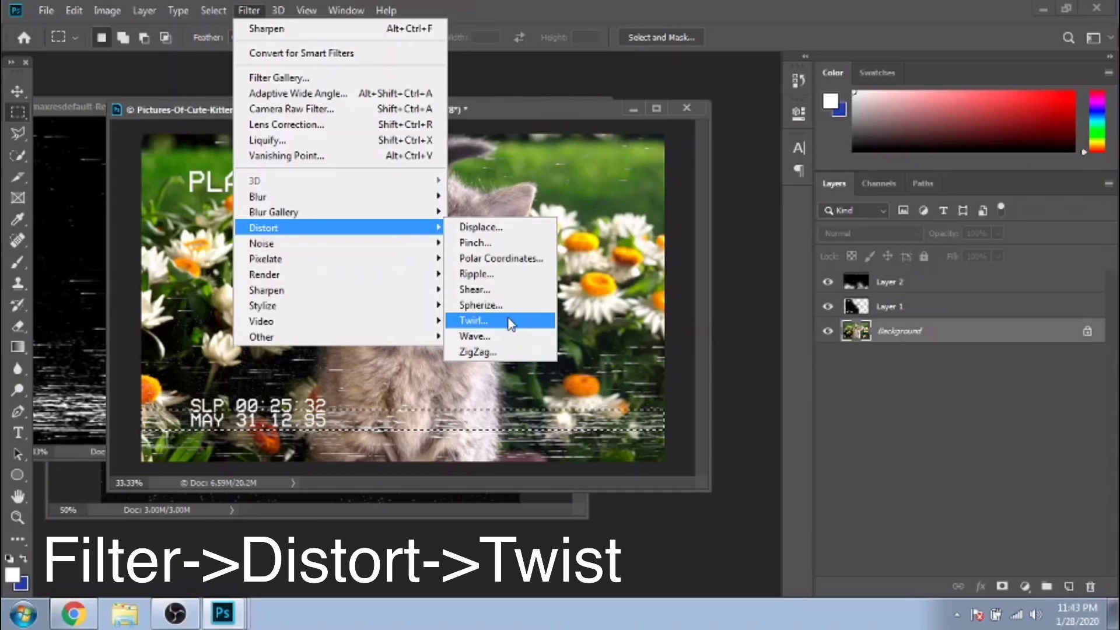
{"action": "left_click", "coordinate": [511, 324]}
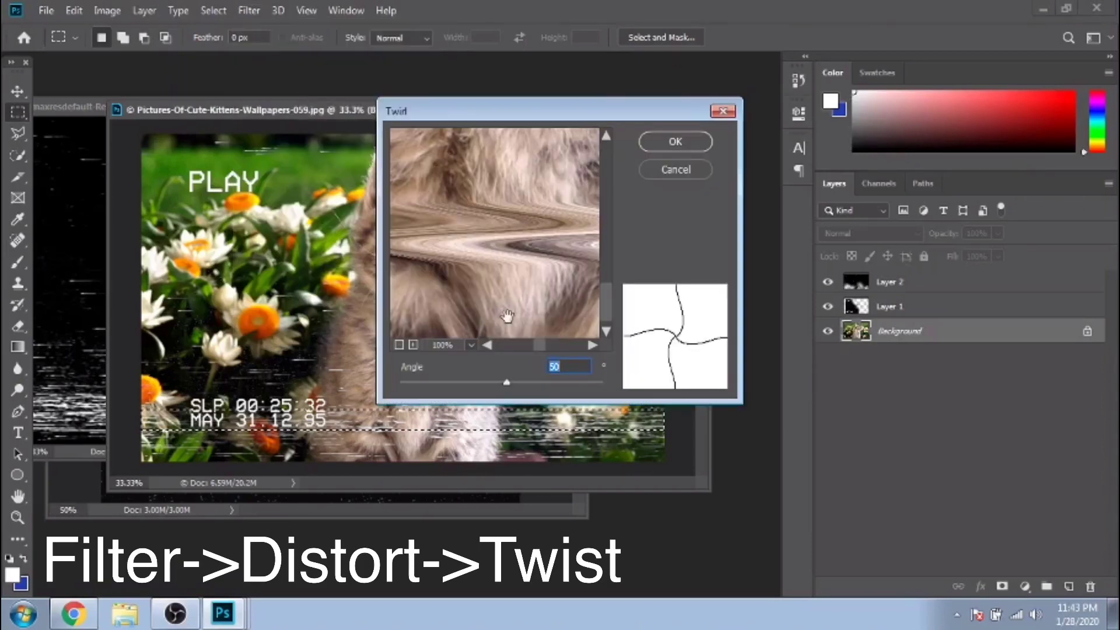
{"action": "left_click", "coordinate": [681, 143]}
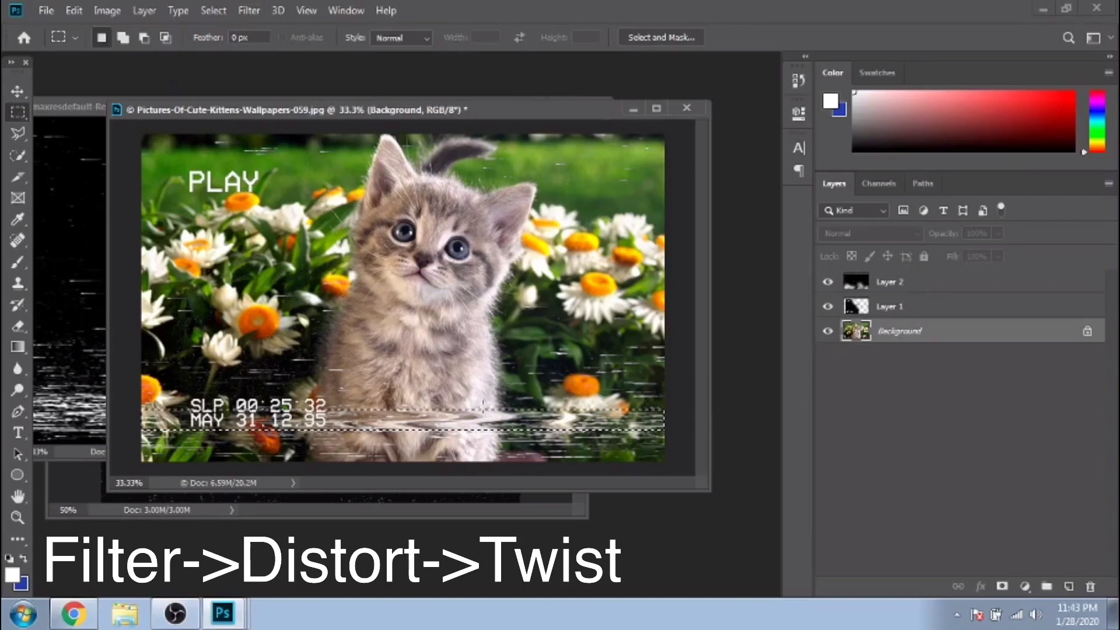
- Marquee thin strips right of the kitten and across the left flowers for glitching
{"action": "mouse_move", "coordinate": [438, 347]}
{"action": "left_mouse_down"}
{"action": "mouse_move", "coordinate": [644, 385]}
{"action": "mouse_move", "coordinate": [644, 363]}
{"action": "left_mouse_up"}
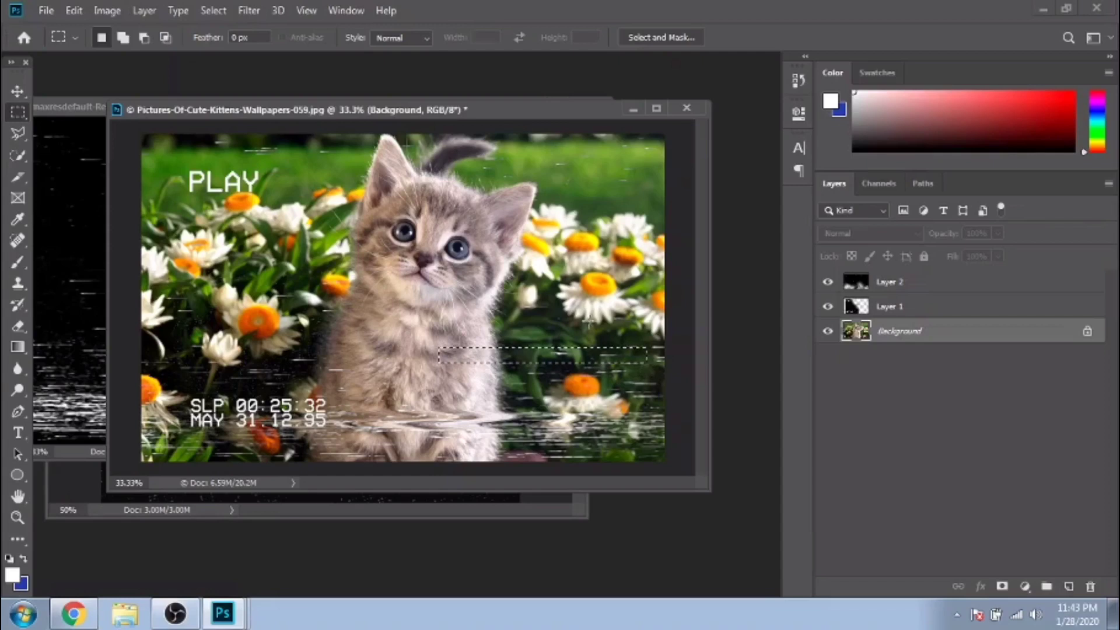
{"action": "left_click", "coordinate": [248, 10]}
{"action": "left_click", "coordinate": [399, 162]}
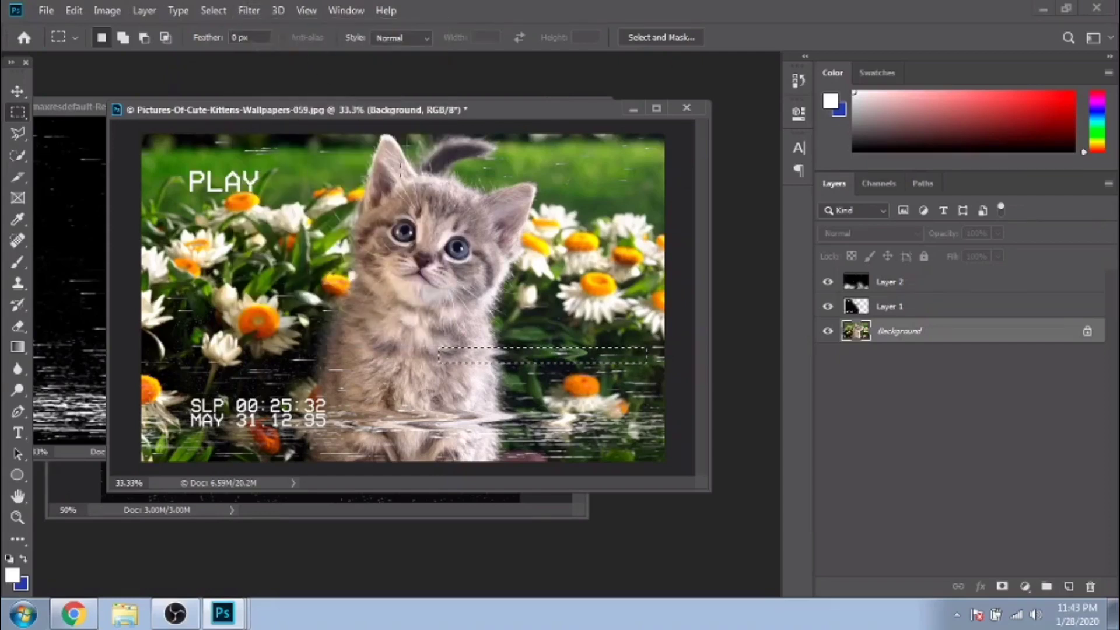
{"action": "mouse_move", "coordinate": [162, 302]}
{"action": "left_mouse_down"}
{"action": "mouse_move", "coordinate": [326, 306]}
{"action": "mouse_move", "coordinate": [370, 318]}
{"action": "left_mouse_up"}
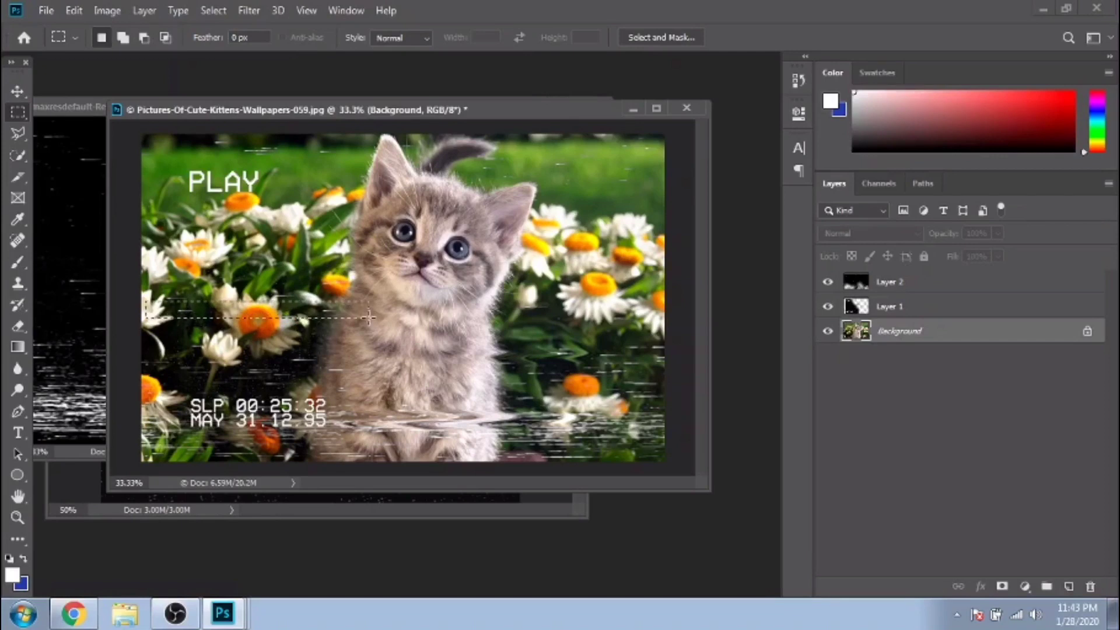
{"action": "left_click", "coordinate": [249, 10]}
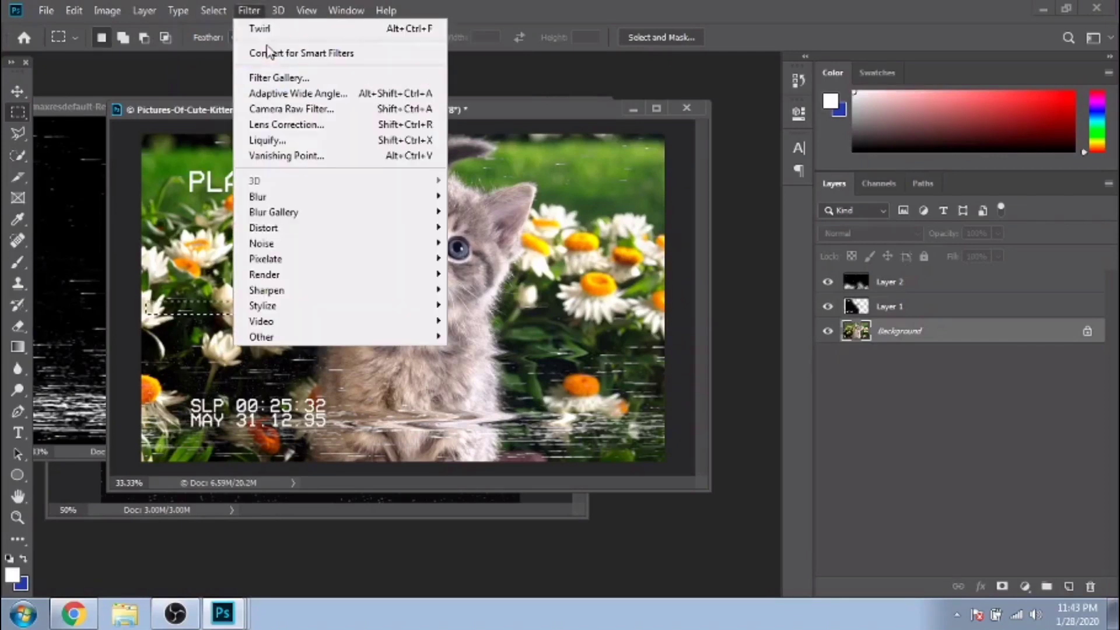
{"action": "key", "text": "Escape"}
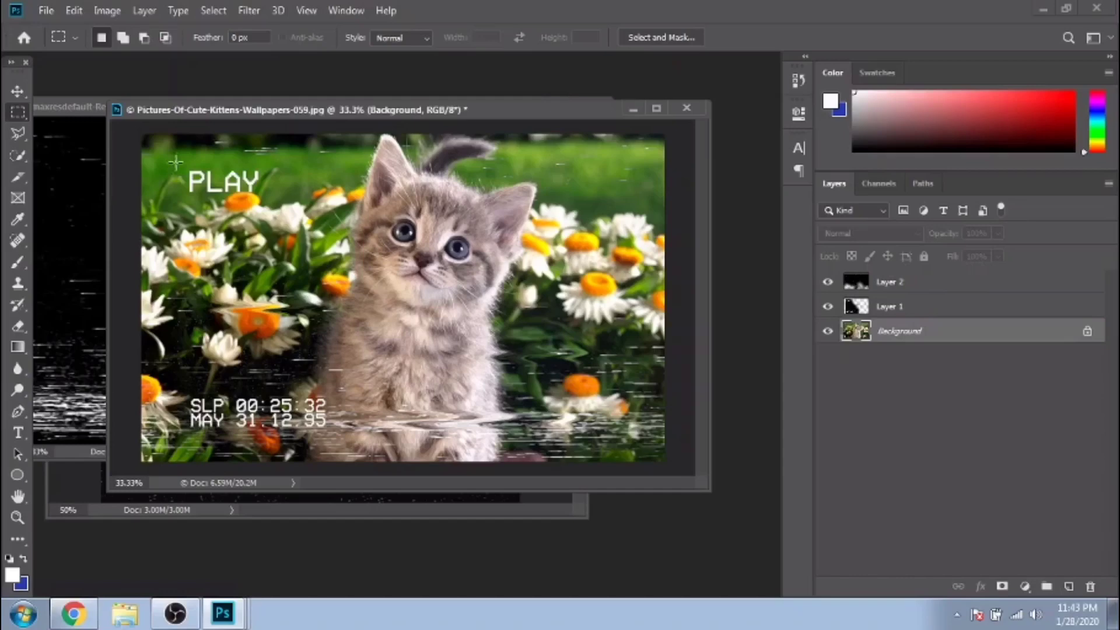
- Twirl a band near the PLAY text and a strip across the kitten's chest
{"action": "left_click_drag", "start_coordinate": [145, 172], "coordinate": [680, 178]}
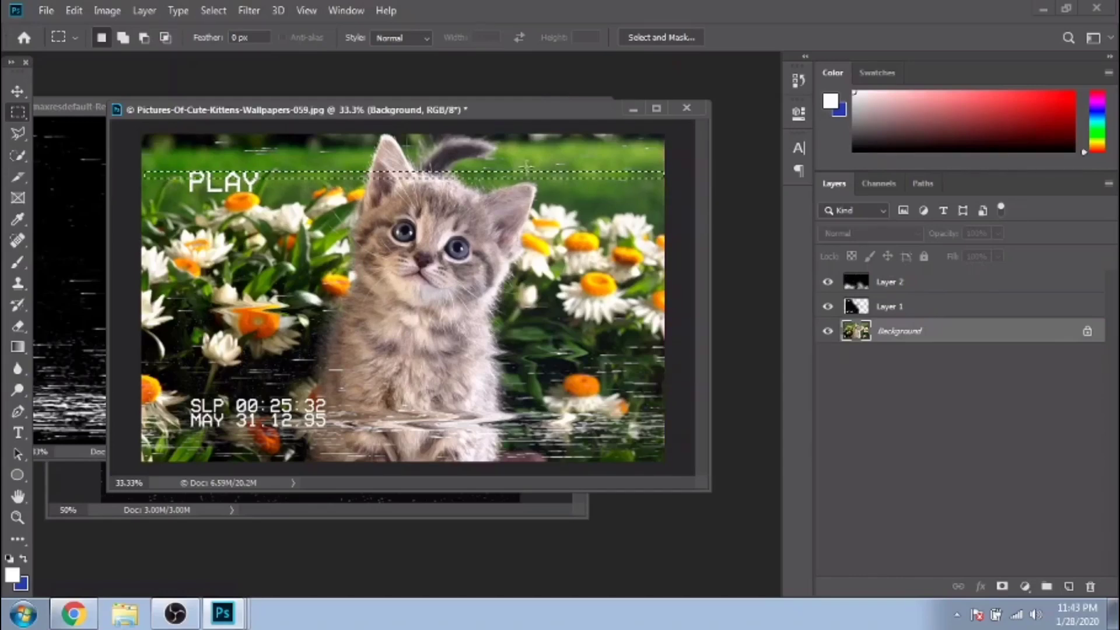
{"action": "key", "text": "ctrl+f"}
{"action": "key", "text": "ctrl+d"}
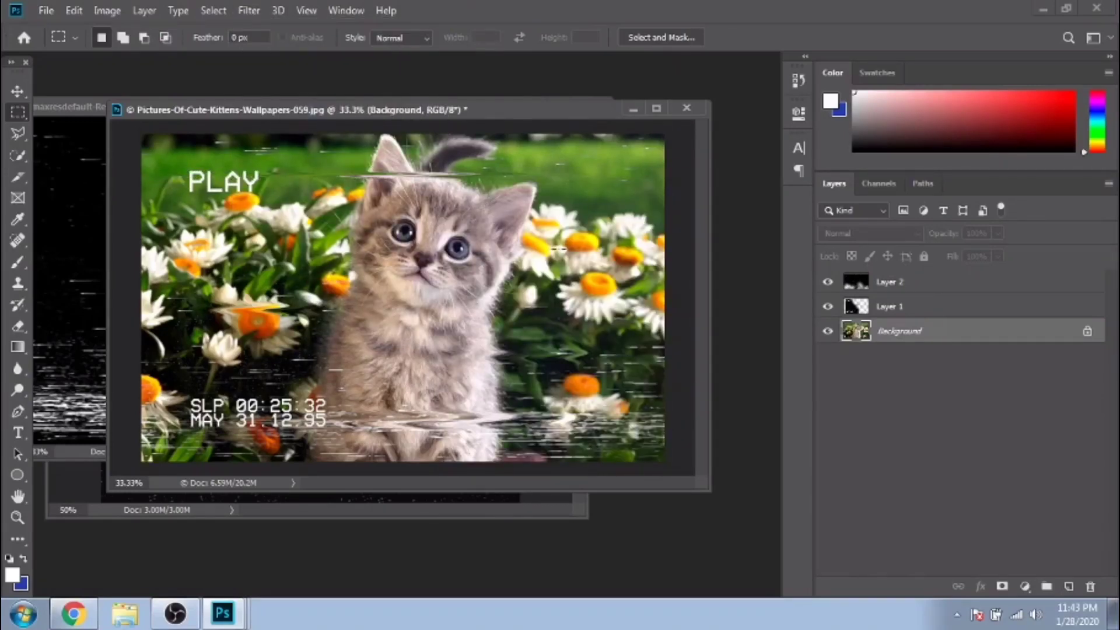
{"action": "left_click_drag", "start_coordinate": [351, 326], "coordinate": [551, 338]}
{"action": "key", "text": "ctrl+f"}
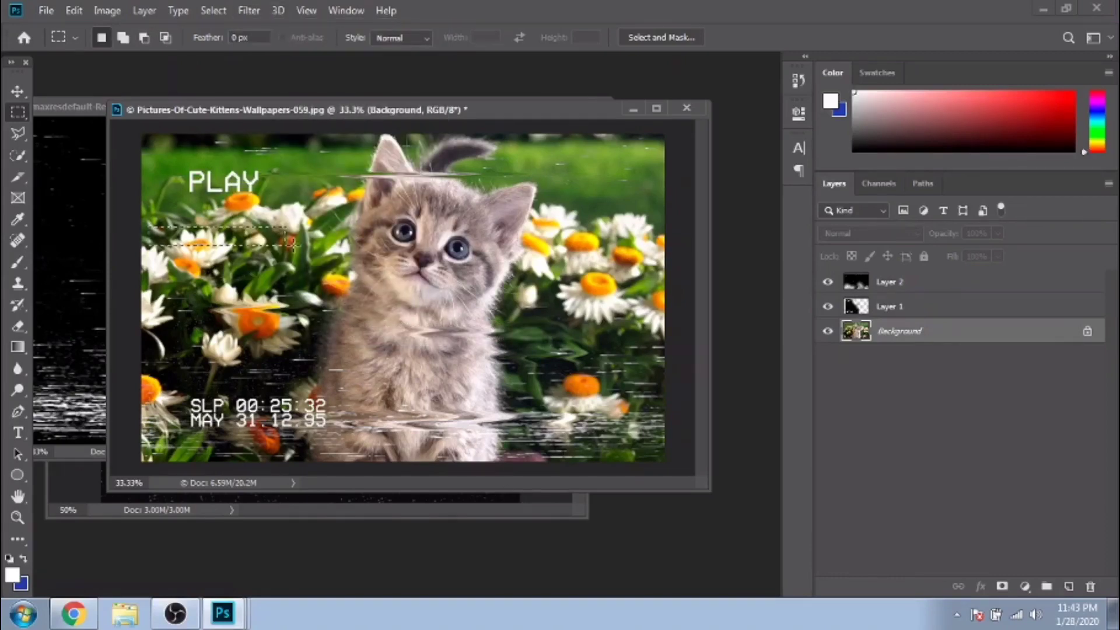
- Glitch thin strips over the left and right flowers, deselecting after each
{"action": "left_click_drag", "start_coordinate": [148, 227], "coordinate": [674, 247]}
{"action": "left_click", "coordinate": [249, 10]}
{"action": "right_click", "coordinate": [217, 213]}
{"action": "left_click", "coordinate": [262, 225]}
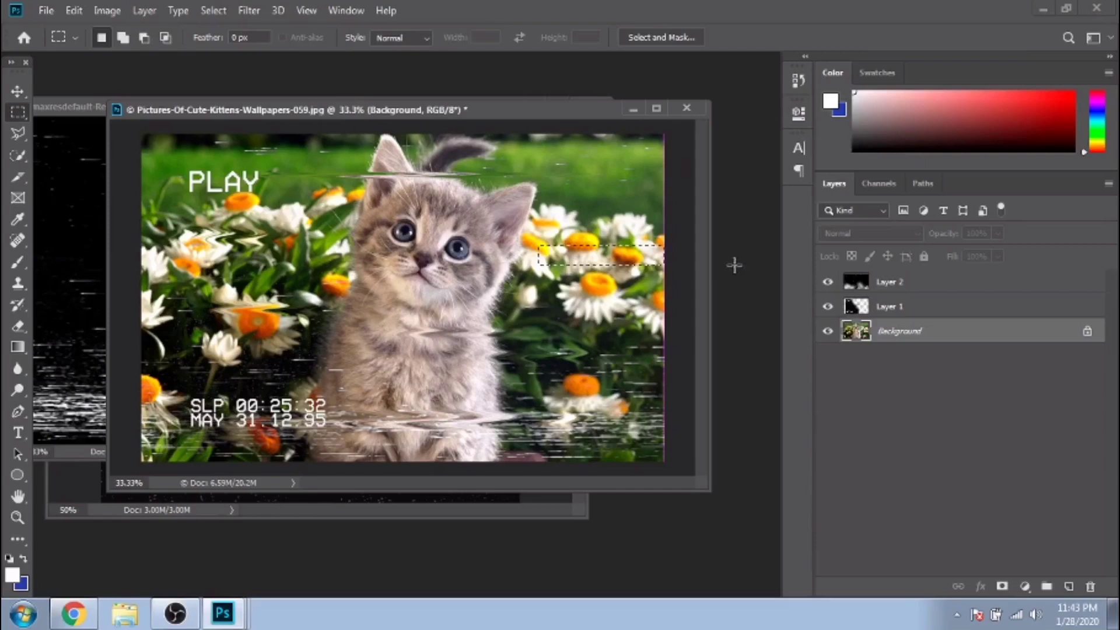
{"action": "left_click_drag", "start_coordinate": [537, 245], "coordinate": [735, 263]}
{"action": "left_click", "coordinate": [249, 10]}
{"action": "left_click", "coordinate": [276, 30]}
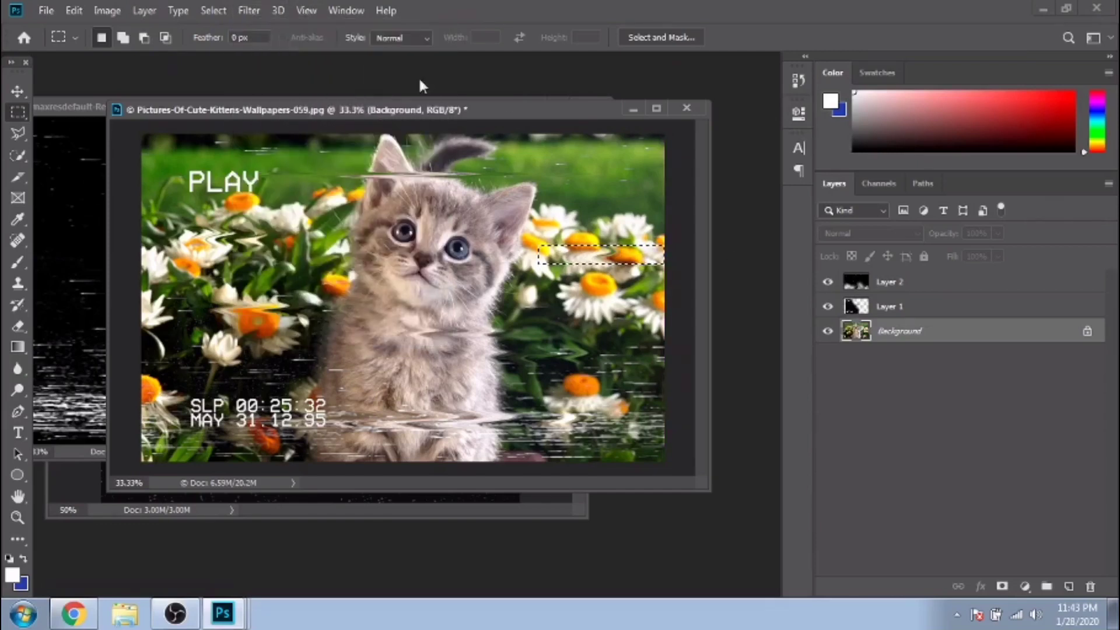
{"action": "right_click", "coordinate": [600, 255]}
{"action": "left_click", "coordinate": [617, 258]}
- Apply Brightness/Contrast with Brightness about -49 and Contrast about 32
{"action": "left_click", "coordinate": [107, 9]}
{"action": "left_click", "coordinate": [336, 53]}
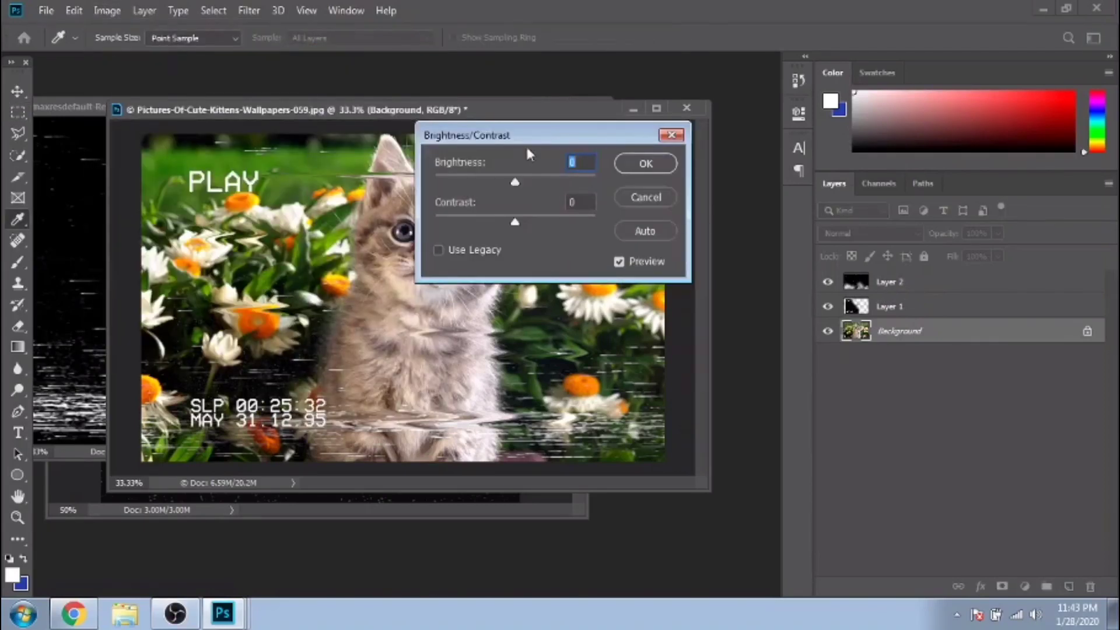
{"action": "left_click_drag", "start_coordinate": [522, 145], "coordinate": [709, 178]}
{"action": "left_click_drag", "start_coordinate": [701, 258], "coordinate": [669, 255]}
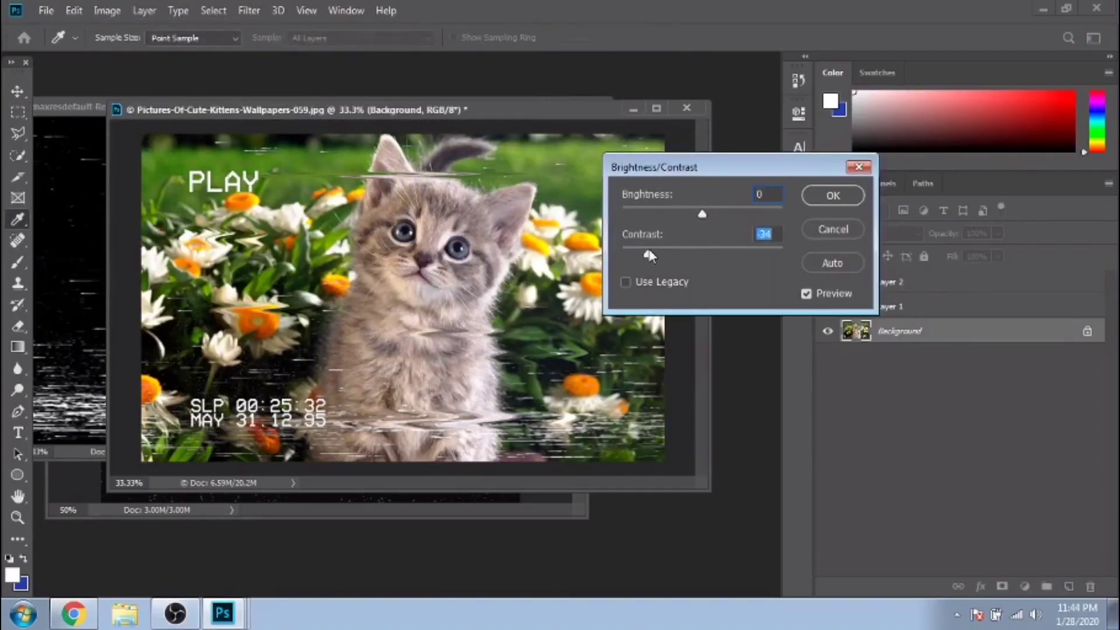
{"action": "left_click_drag", "start_coordinate": [709, 218], "coordinate": [665, 210]}
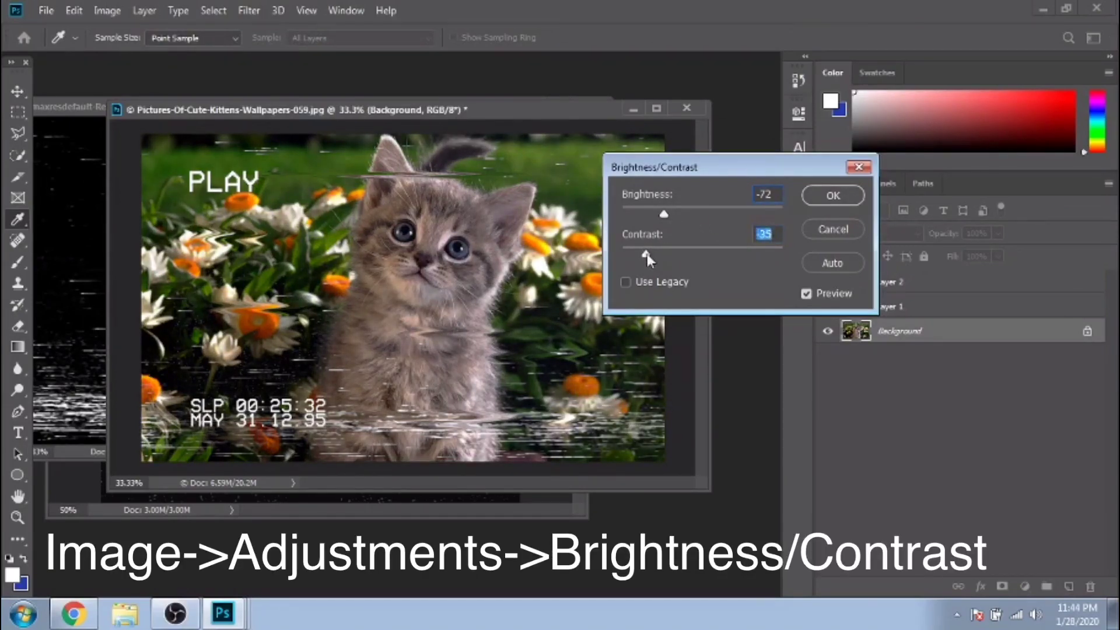
{"action": "left_click_drag", "start_coordinate": [647, 254], "coordinate": [720, 255]}
{"action": "left_click_drag", "start_coordinate": [662, 212], "coordinate": [677, 214]}
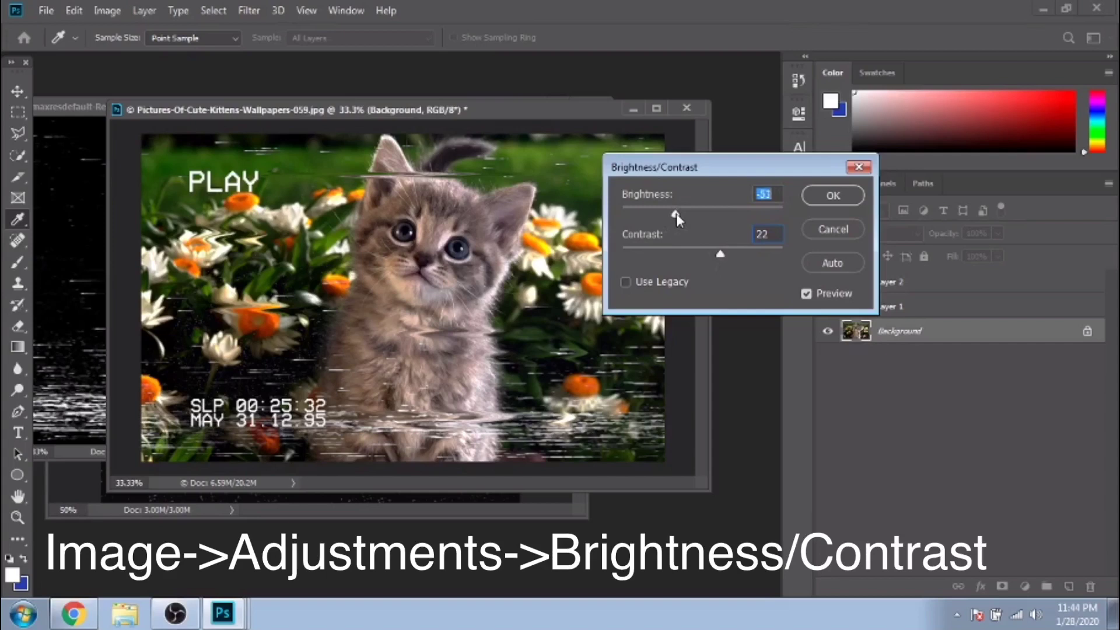
{"action": "left_click", "coordinate": [722, 252]}
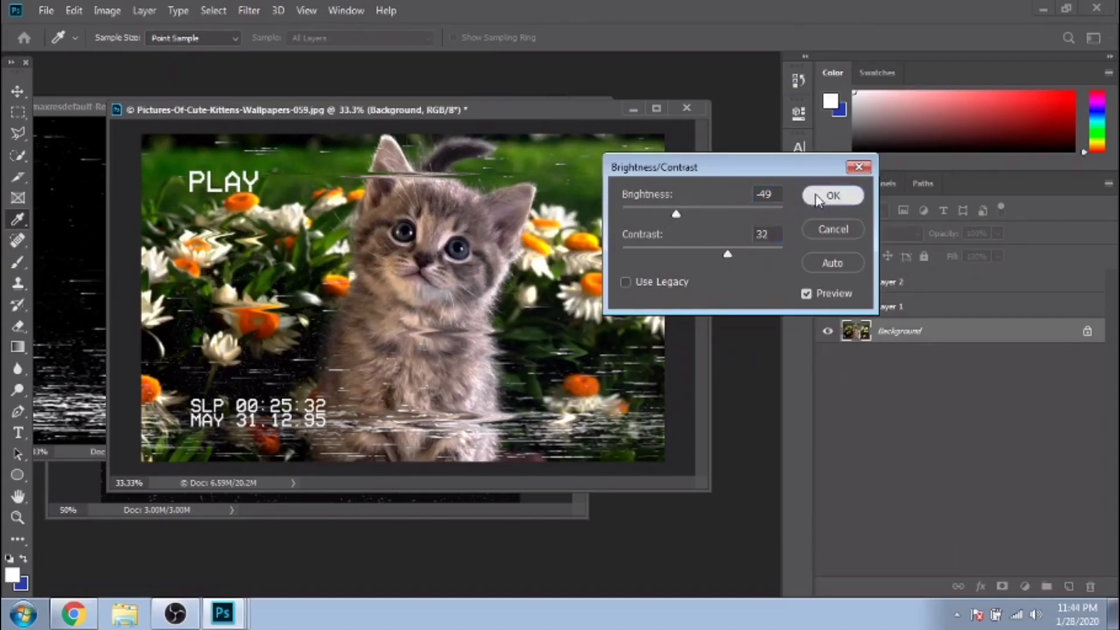
{"action": "left_click", "coordinate": [833, 195]}
{"action": "left_click", "coordinate": [107, 10]}
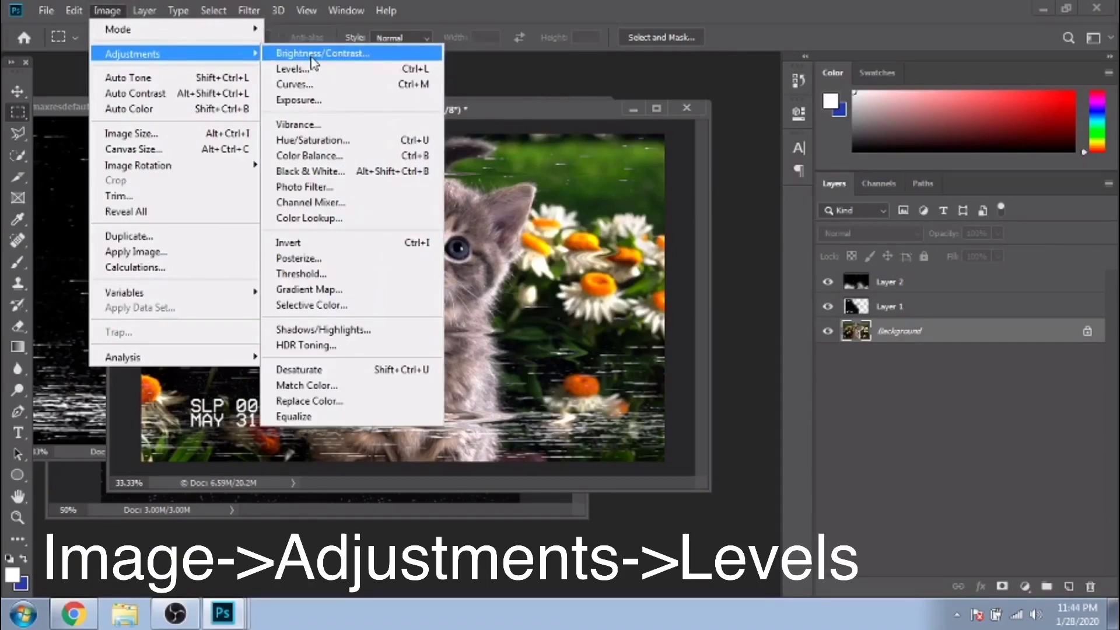
- Apply Levels with output black at 16 and input black at 28
{"action": "left_click", "coordinate": [307, 71]}
{"action": "left_click_drag", "start_coordinate": [452, 88], "coordinate": [655, 122]}
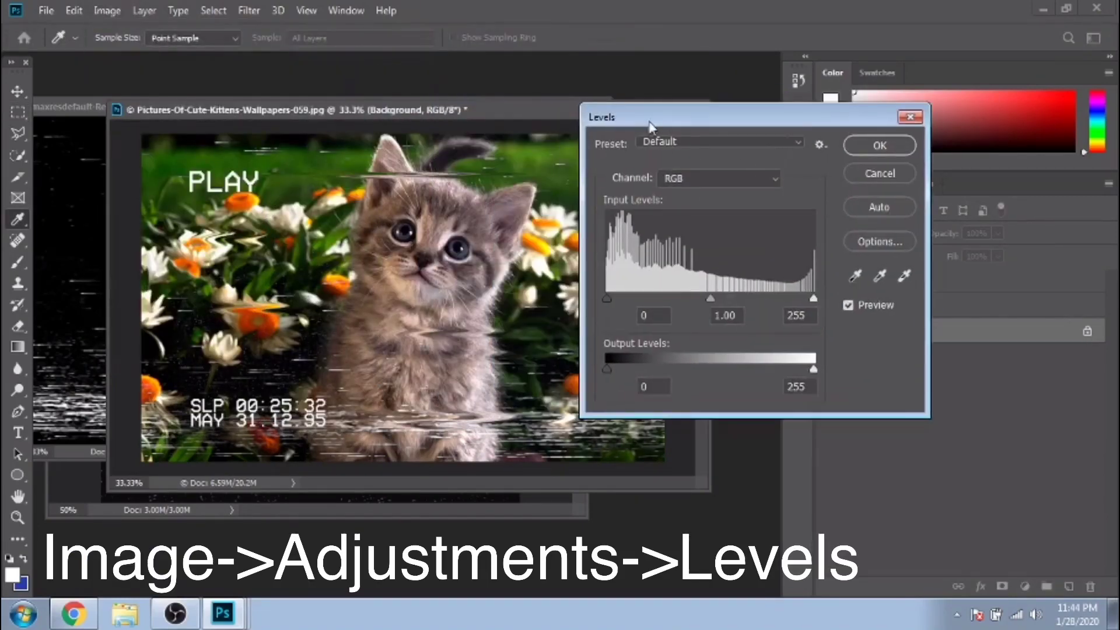
{"action": "left_click_drag", "start_coordinate": [617, 371], "coordinate": [624, 370]}
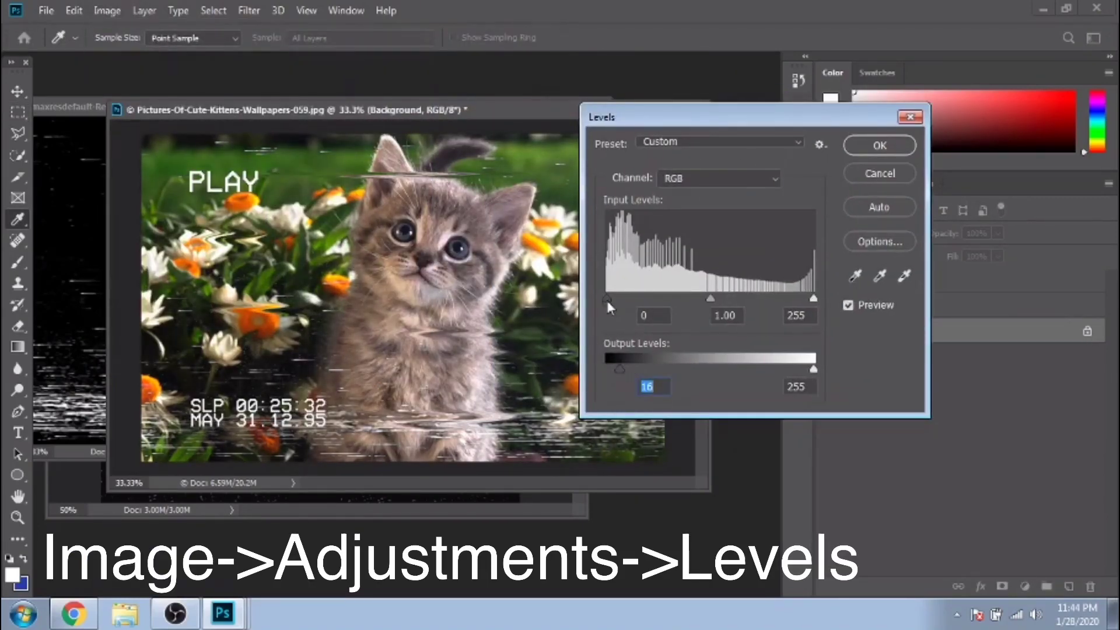
{"action": "left_click_drag", "start_coordinate": [607, 298], "coordinate": [630, 300]}
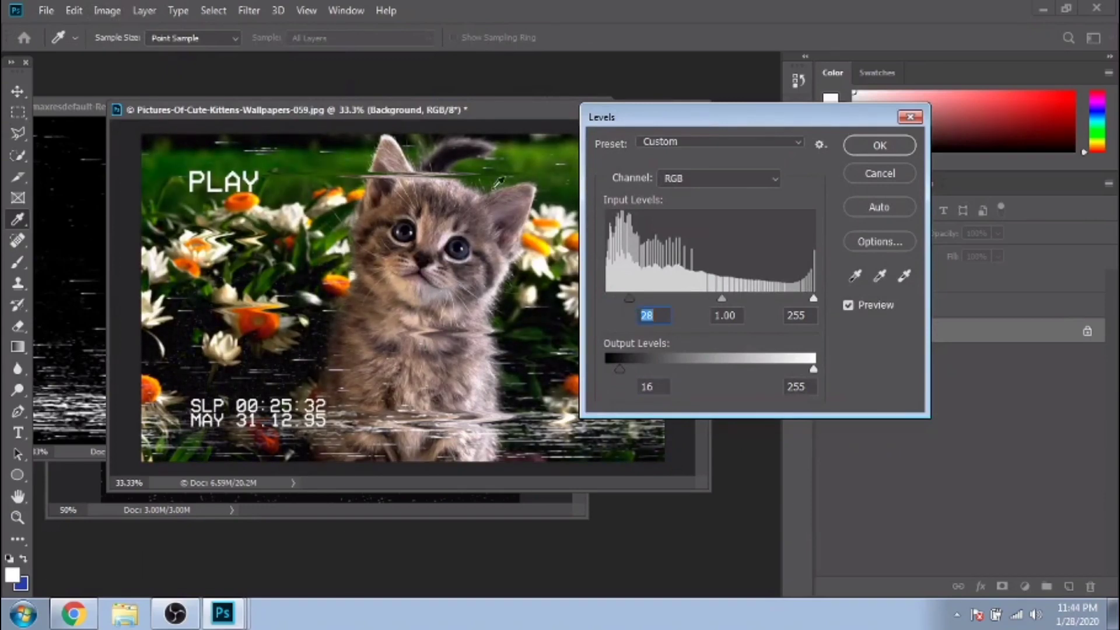
{"action": "left_click", "coordinate": [879, 146]}
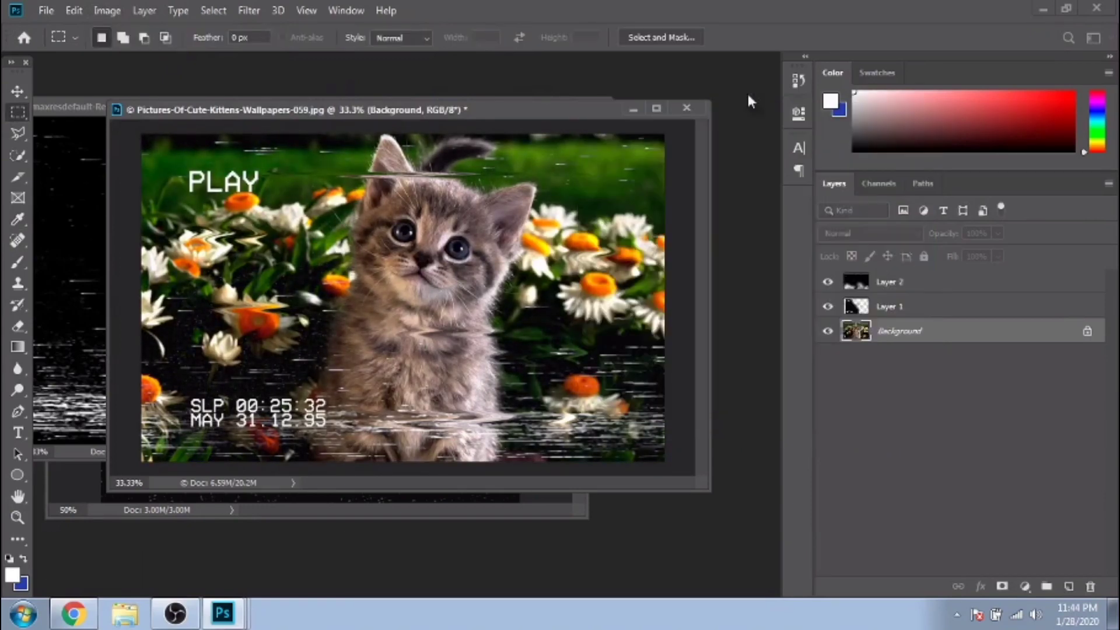
- Apply Add Noise at a 15% amount to the whole picture
{"action": "left_click", "coordinate": [244, 13]}
{"action": "mouse_move", "coordinate": [262, 243]}
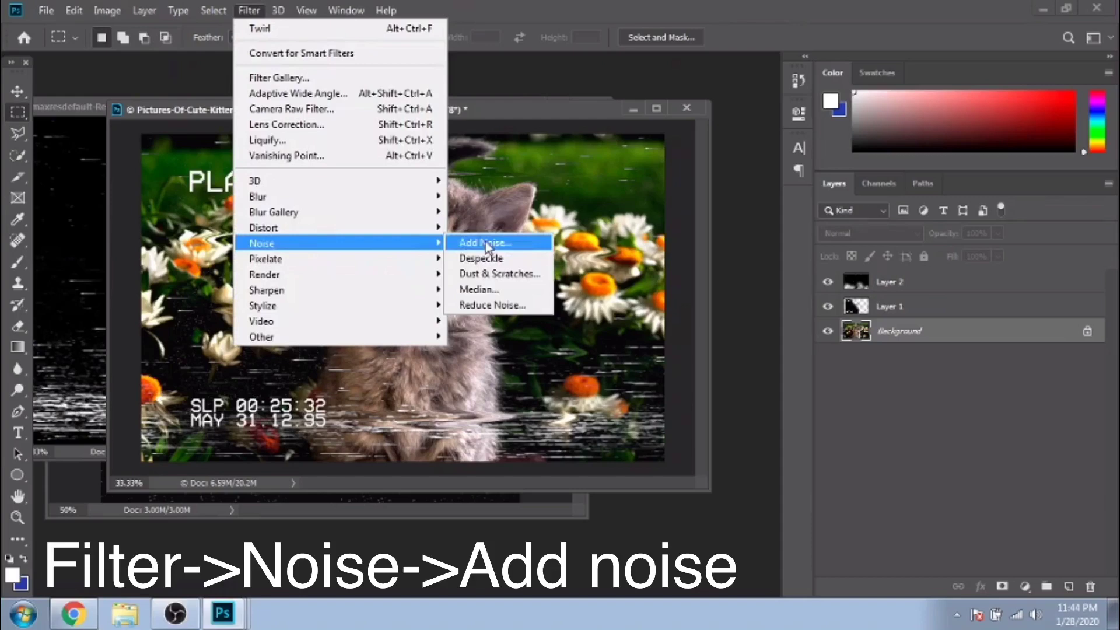
{"action": "left_click", "coordinate": [487, 246]}
{"action": "left_click_drag", "start_coordinate": [526, 68], "coordinate": [627, 111]}
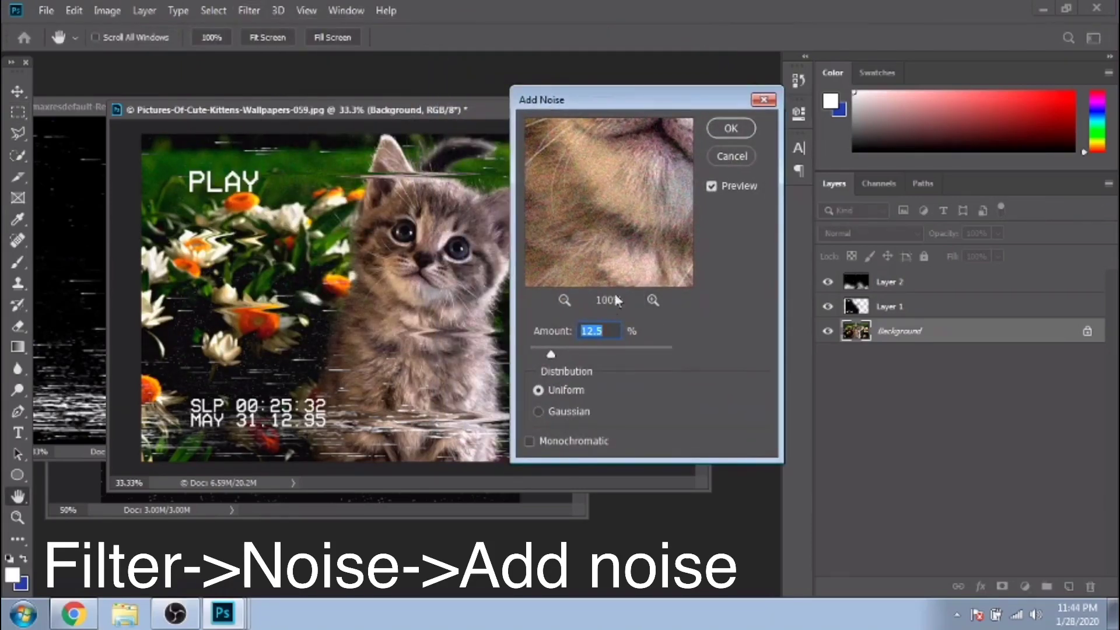
{"action": "type", "text": "15"}
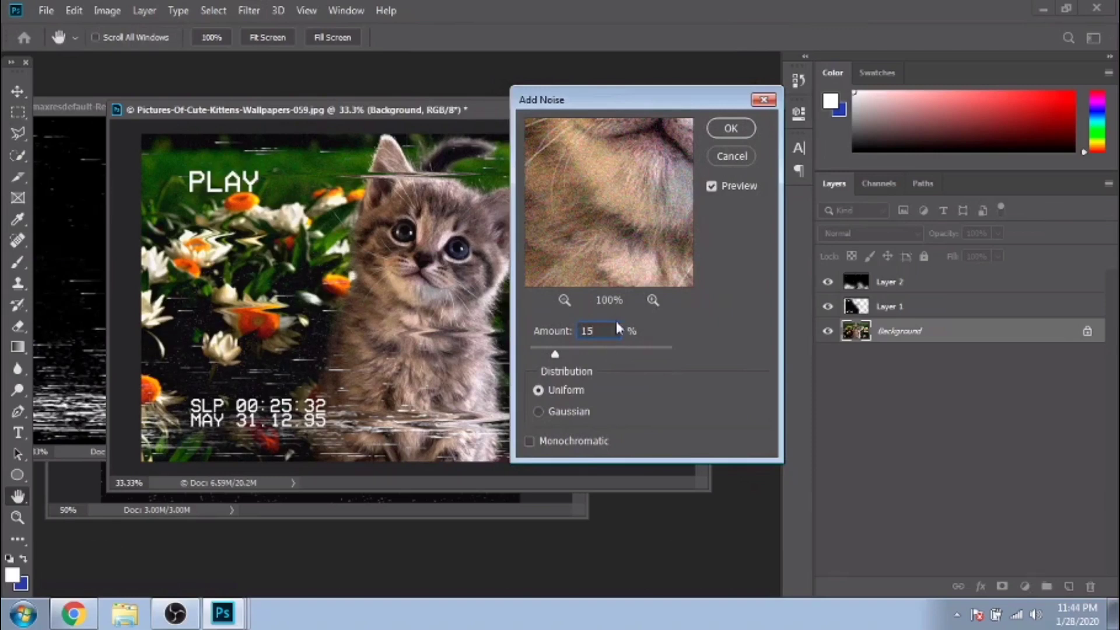
{"action": "left_click", "coordinate": [713, 132]}
{"action": "key", "text": "m"}
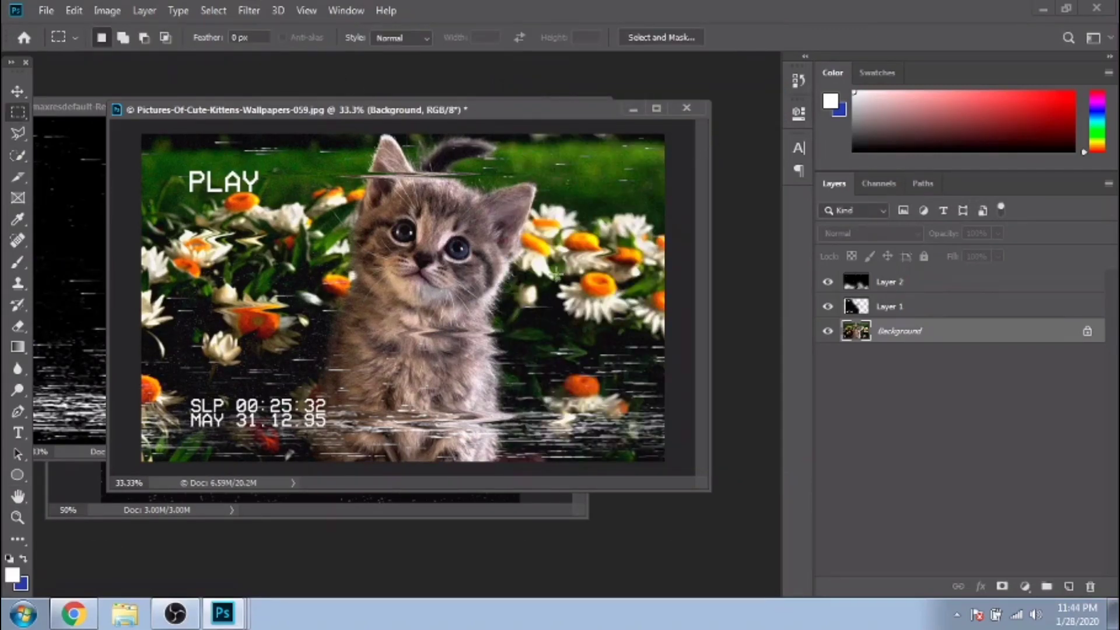
- Apply Color Balance of roughly +23, -3, +15 for a red-blue cast
{"action": "left_click", "coordinate": [109, 10]}
{"action": "mouse_move", "coordinate": [132, 53]}
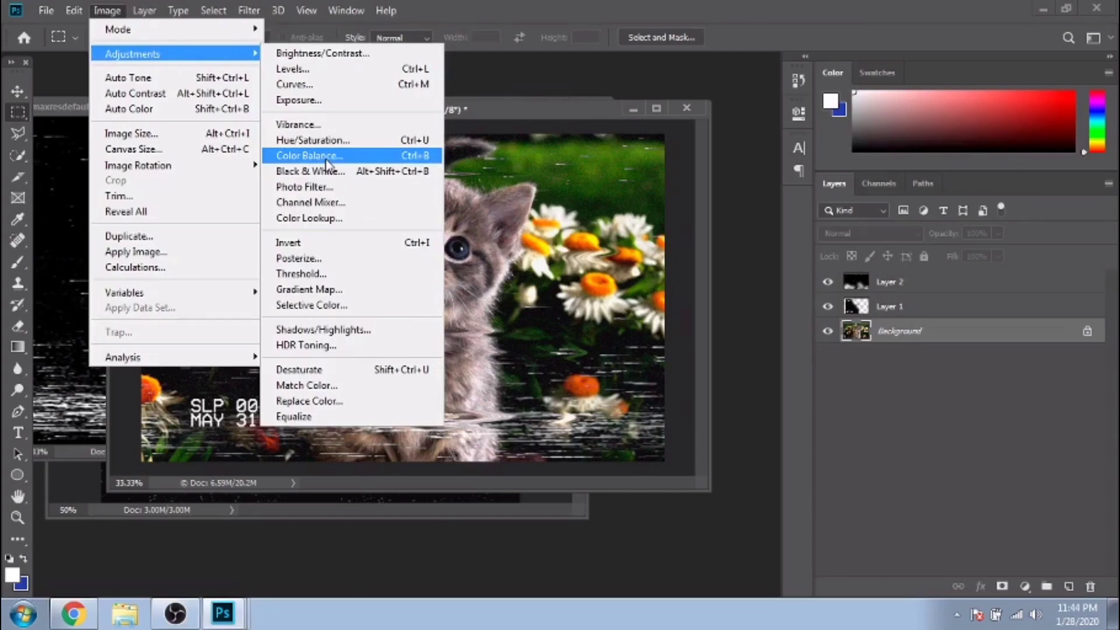
{"action": "left_click", "coordinate": [308, 156]}
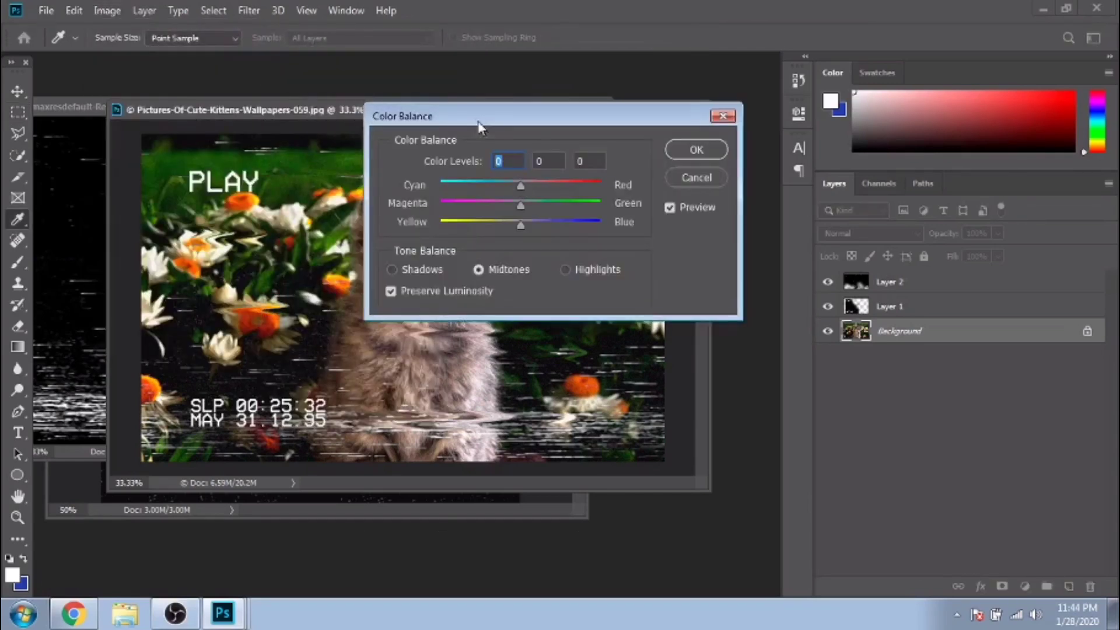
{"action": "mouse_move", "coordinate": [479, 129]}
{"action": "left_mouse_down"}
{"action": "mouse_move", "coordinate": [690, 355]}
{"action": "mouse_move", "coordinate": [668, 342]}
{"action": "left_mouse_up"}
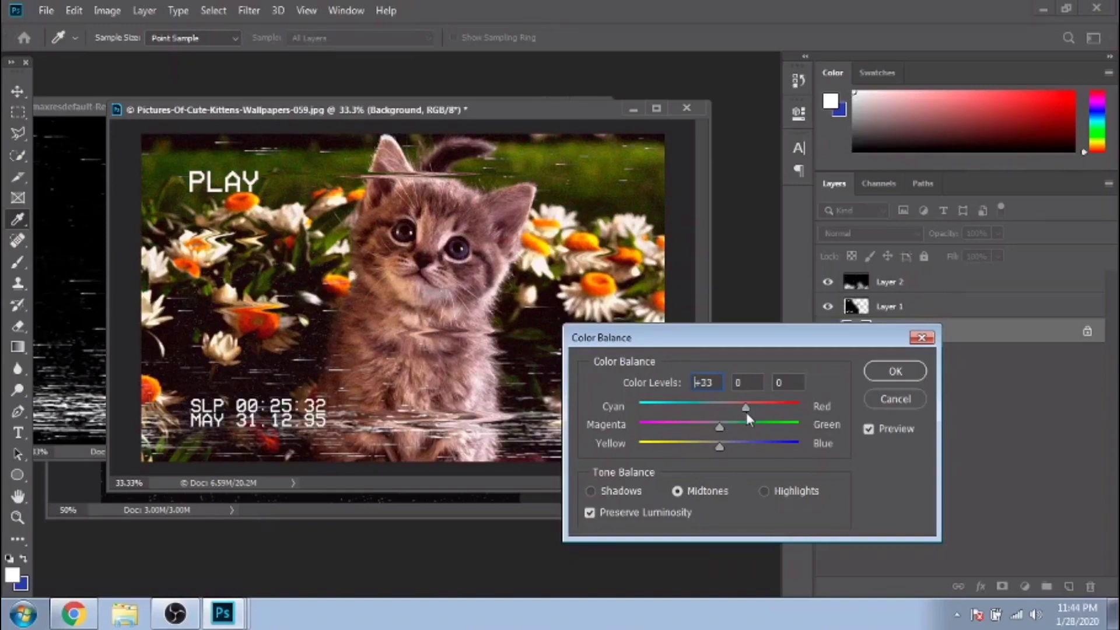
{"action": "mouse_move", "coordinate": [747, 412]}
{"action": "left_mouse_down"}
{"action": "mouse_move", "coordinate": [700, 426]}
{"action": "mouse_move", "coordinate": [743, 432]}
{"action": "mouse_move", "coordinate": [721, 431]}
{"action": "mouse_move", "coordinate": [741, 451]}
{"action": "mouse_move", "coordinate": [700, 451]}
{"action": "mouse_move", "coordinate": [728, 455]}
{"action": "left_mouse_up"}
{"action": "mouse_move", "coordinate": [733, 407]}
{"action": "left_mouse_down"}
{"action": "mouse_move", "coordinate": [713, 427]}
{"action": "mouse_move", "coordinate": [732, 445]}
{"action": "mouse_move", "coordinate": [717, 429]}
{"action": "left_mouse_up"}
{"action": "left_click", "coordinate": [710, 429]}
{"action": "left_click", "coordinate": [896, 372]}
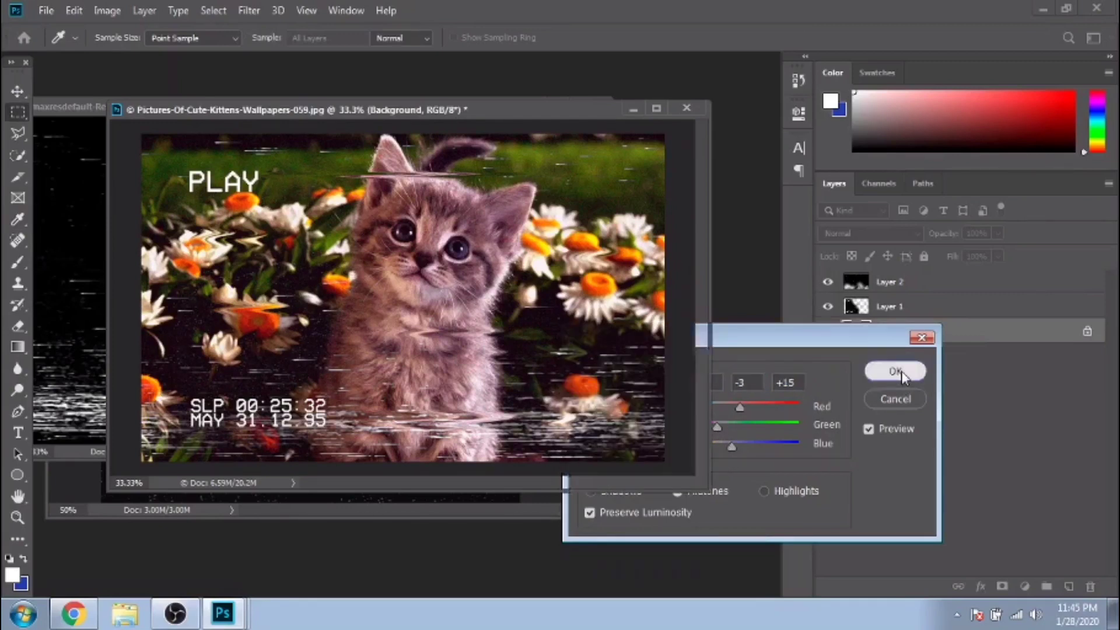
{"action": "key", "text": "m"}
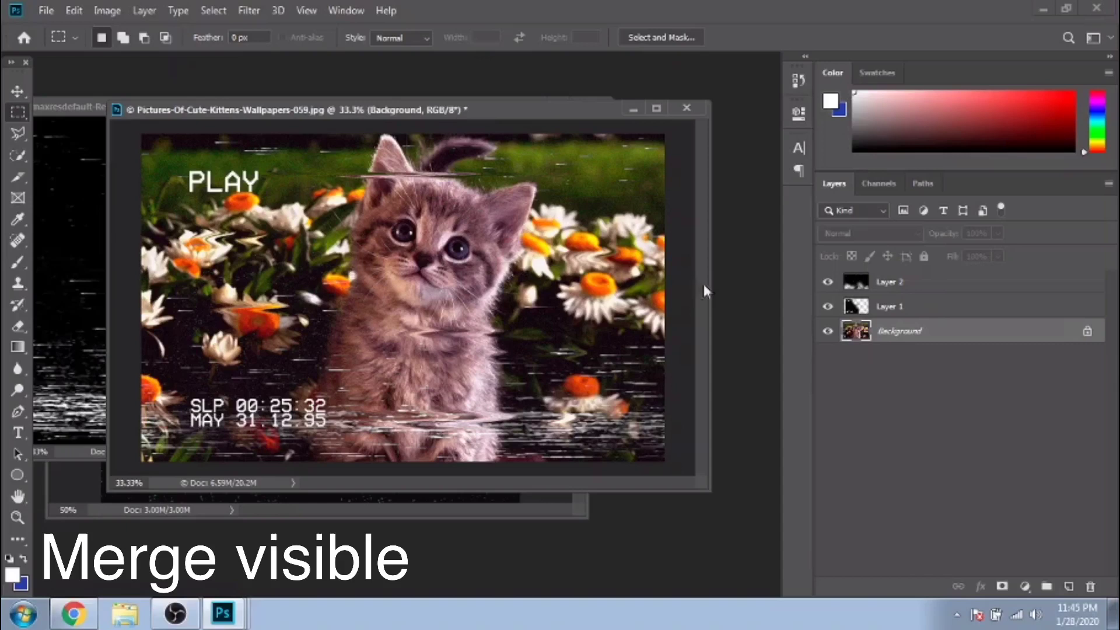
- Merge all visible layers into a single layer
{"action": "right_click", "coordinate": [902, 340]}
{"action": "left_click", "coordinate": [963, 478]}
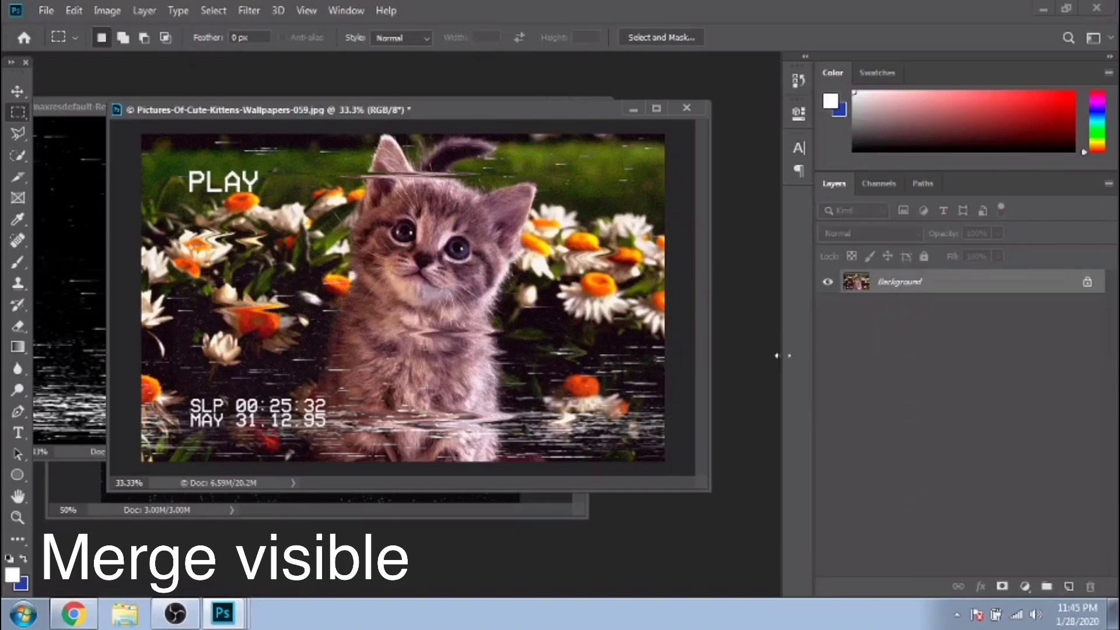
{"action": "left_click", "coordinate": [256, 11]}
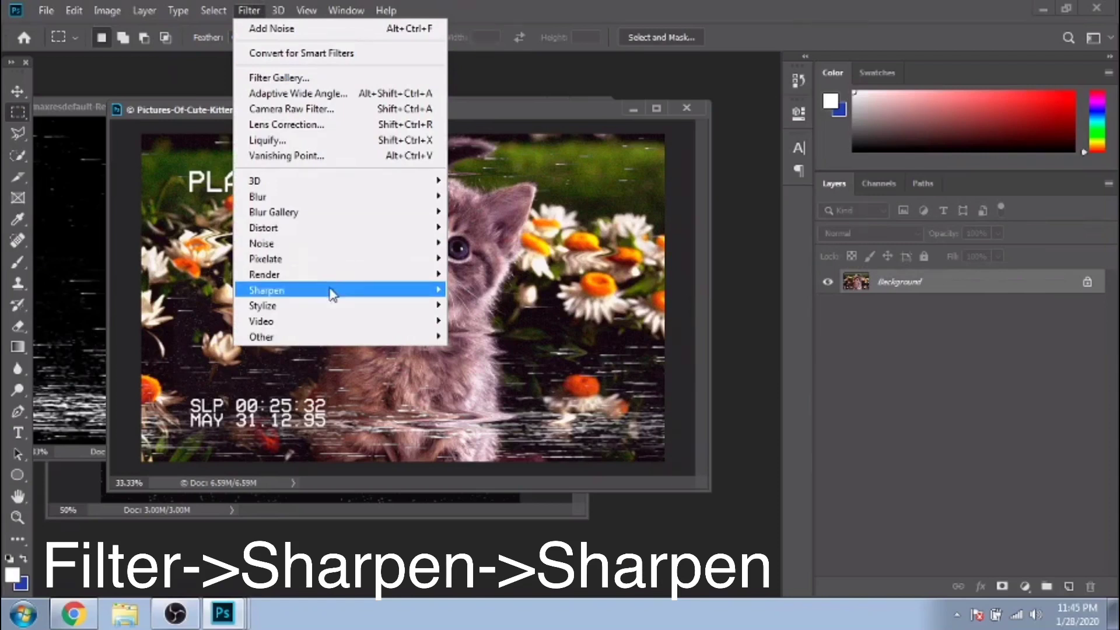
- Apply a single Sharpen filter pass to the merged VHS kitten image
{"action": "mouse_move", "coordinate": [267, 290]}
{"action": "left_click", "coordinate": [478, 306]}
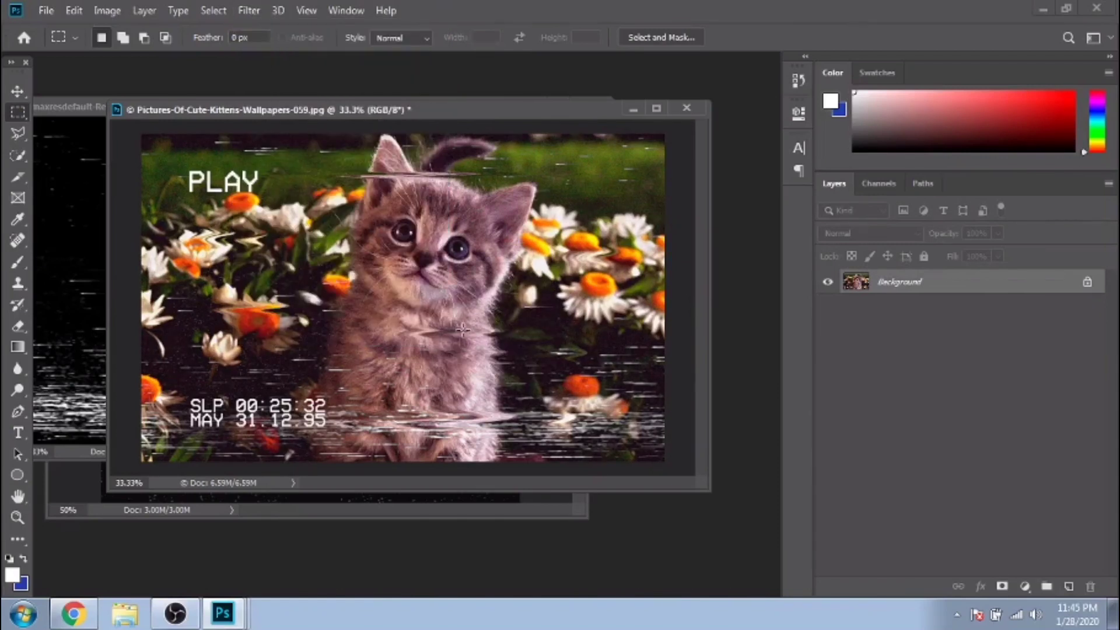